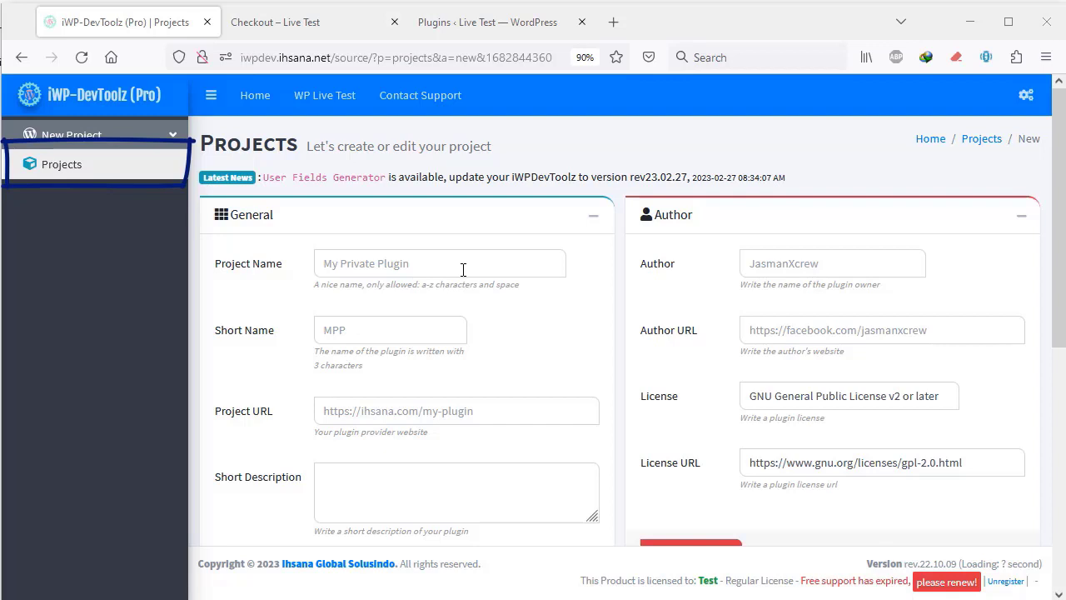
{"action": "left_click", "coordinate": [464, 269]}
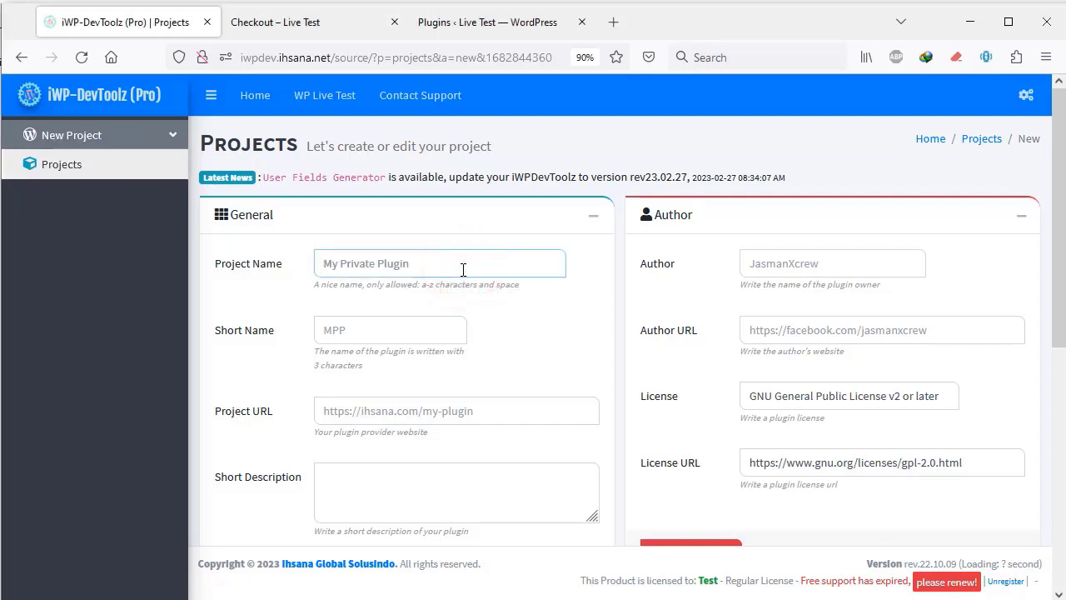
{"action": "type", "text": "Ex"}
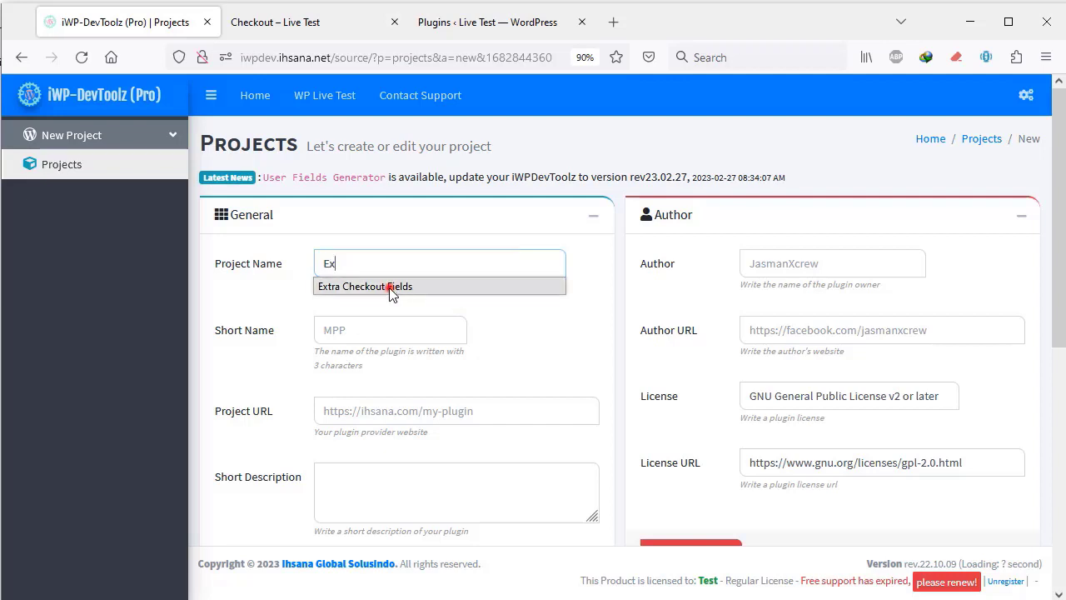
{"action": "left_click", "coordinate": [391, 287]}
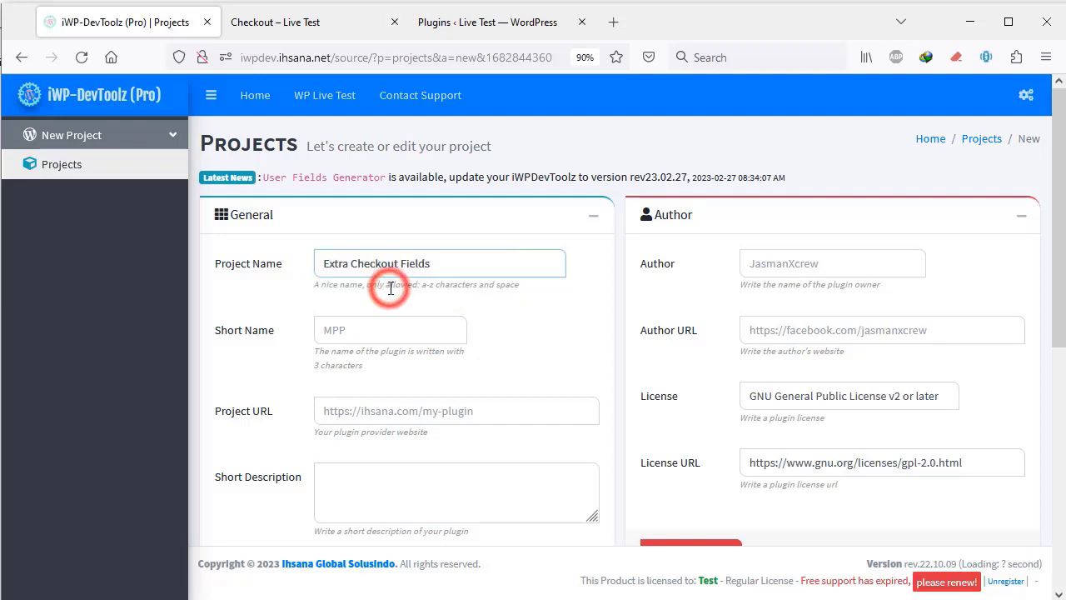
{"action": "left_click", "coordinate": [342, 330]}
{"action": "type", "text": "E"}
{"action": "left_click", "coordinate": [336, 356]}
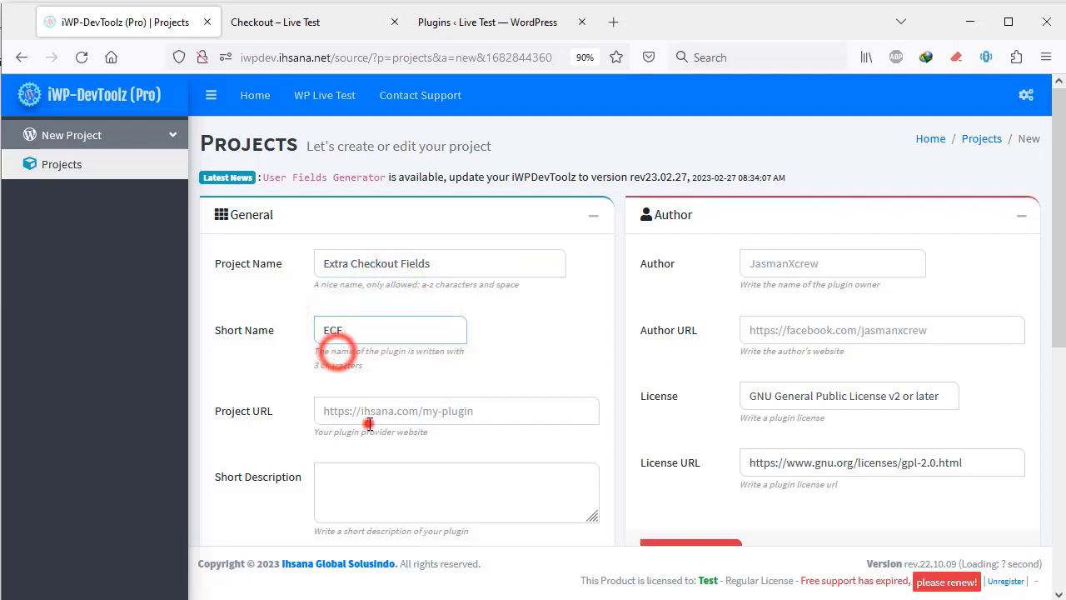
{"action": "left_click", "coordinate": [367, 423]}
{"action": "left_click", "coordinate": [364, 431]}
- Enter the short description 'Lorem ipsum do ismet' and the tag 'checkout'
{"action": "scroll", "coordinate": [394, 490], "scroll_direction": "down", "scroll_amount": 1}
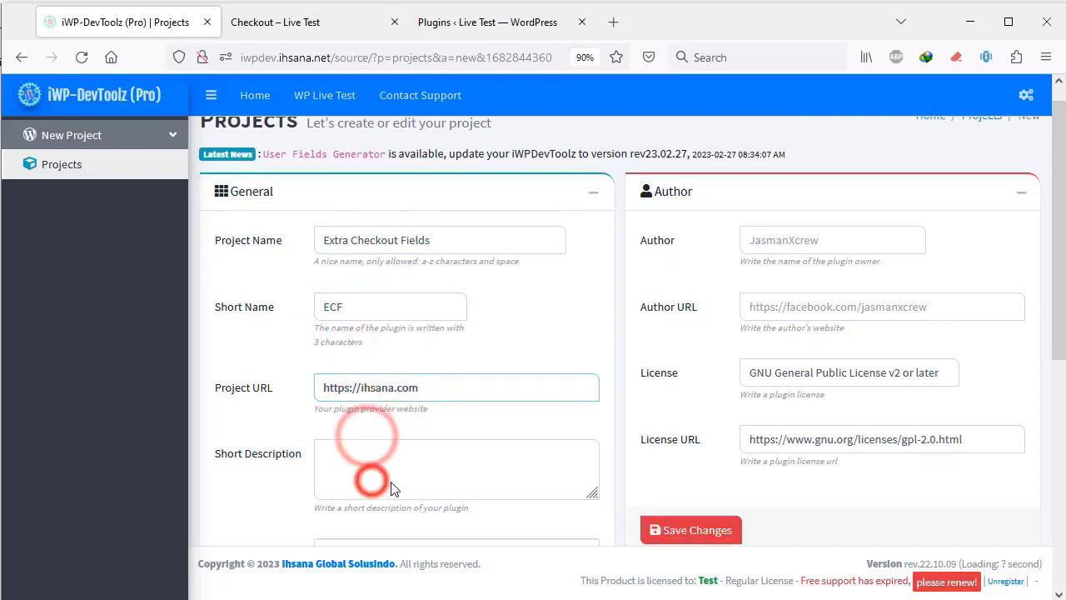
{"action": "scroll", "coordinate": [394, 490], "scroll_direction": "down", "scroll_amount": 4}
{"action": "left_click", "coordinate": [367, 255]}
{"action": "type", "text": "L"}
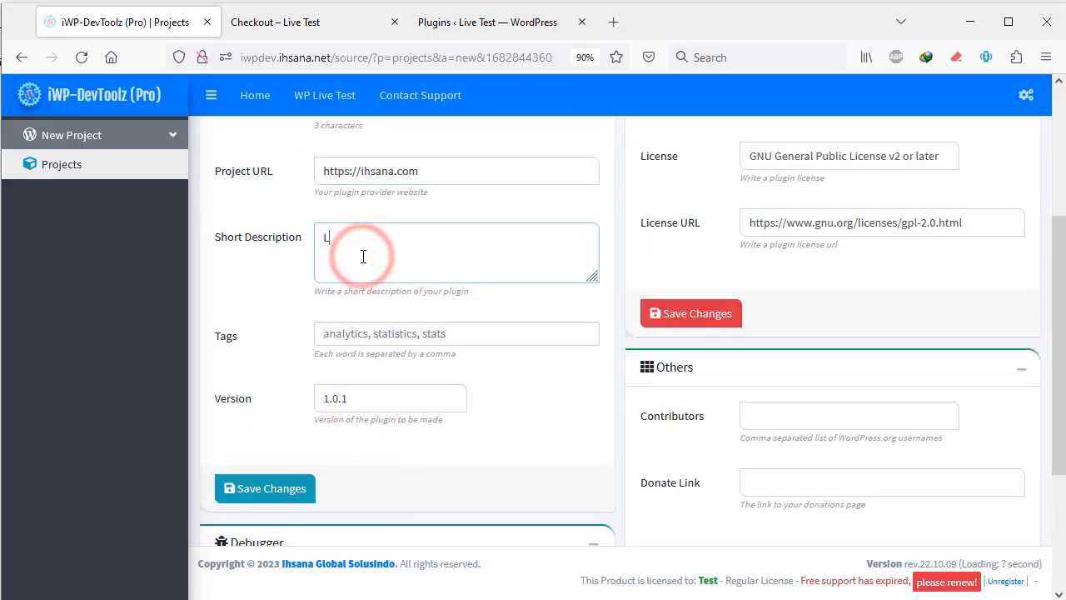
{"action": "type", "text": "orem ipsum do ismet"}
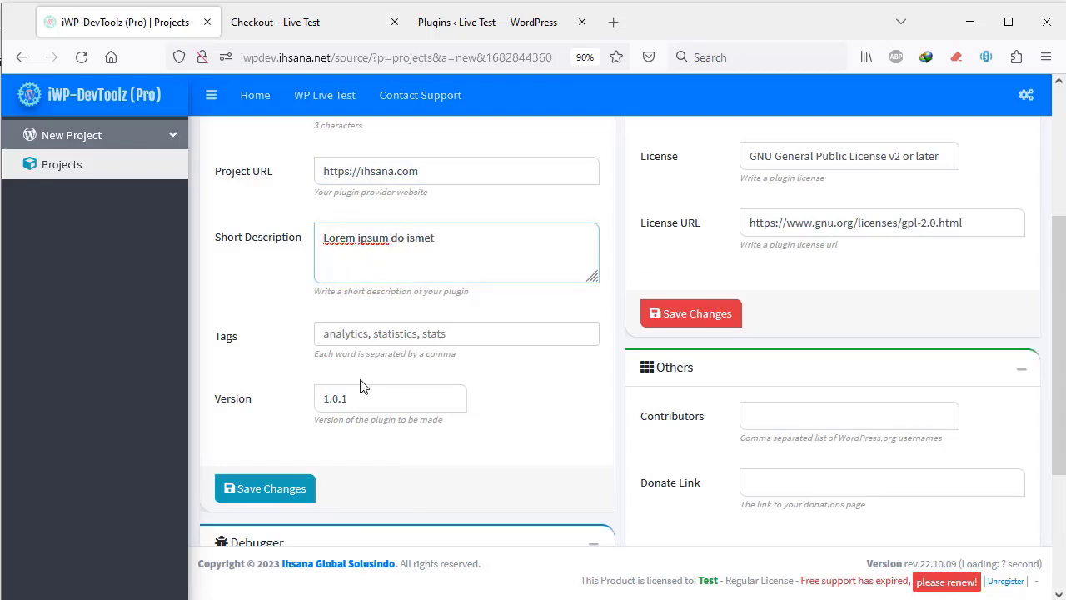
{"action": "left_click", "coordinate": [369, 340]}
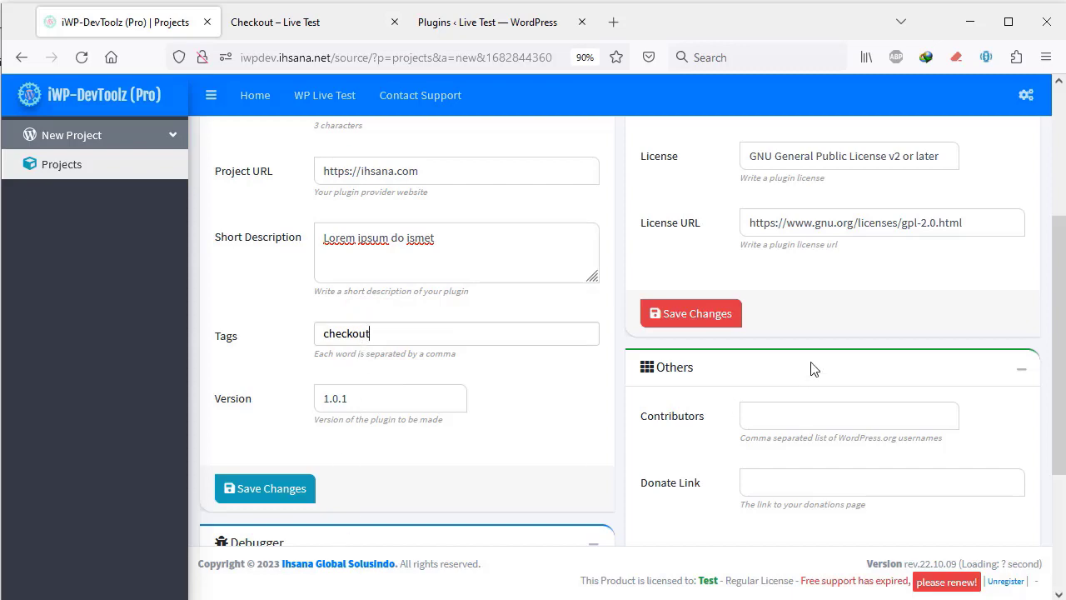
{"action": "scroll", "coordinate": [814, 369], "scroll_direction": "down", "scroll_amount": 4}
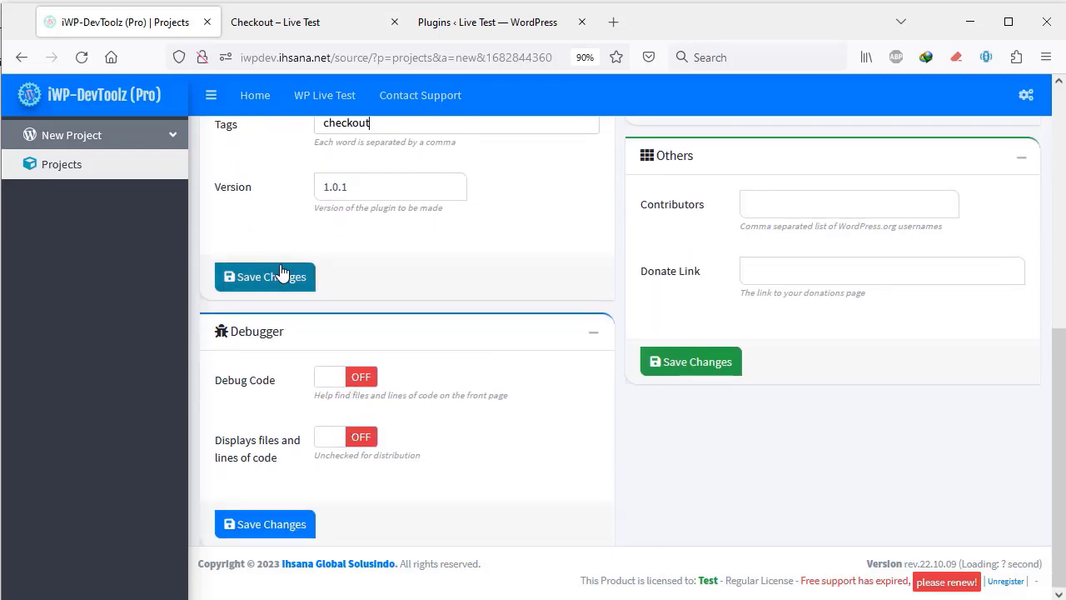
{"action": "left_click", "coordinate": [281, 275]}
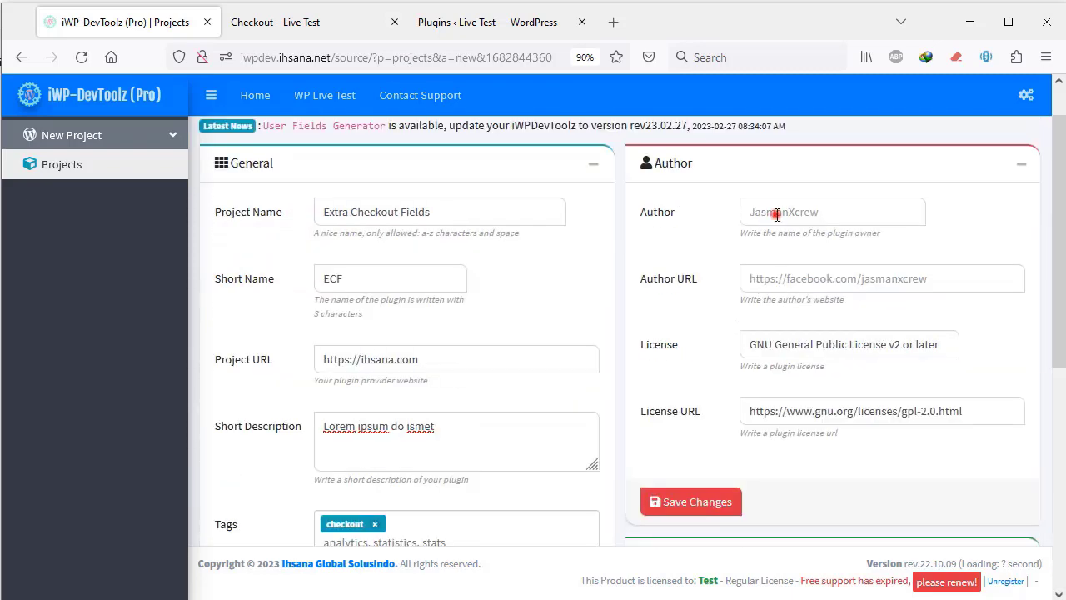
{"action": "type", "text": "Jasman"}
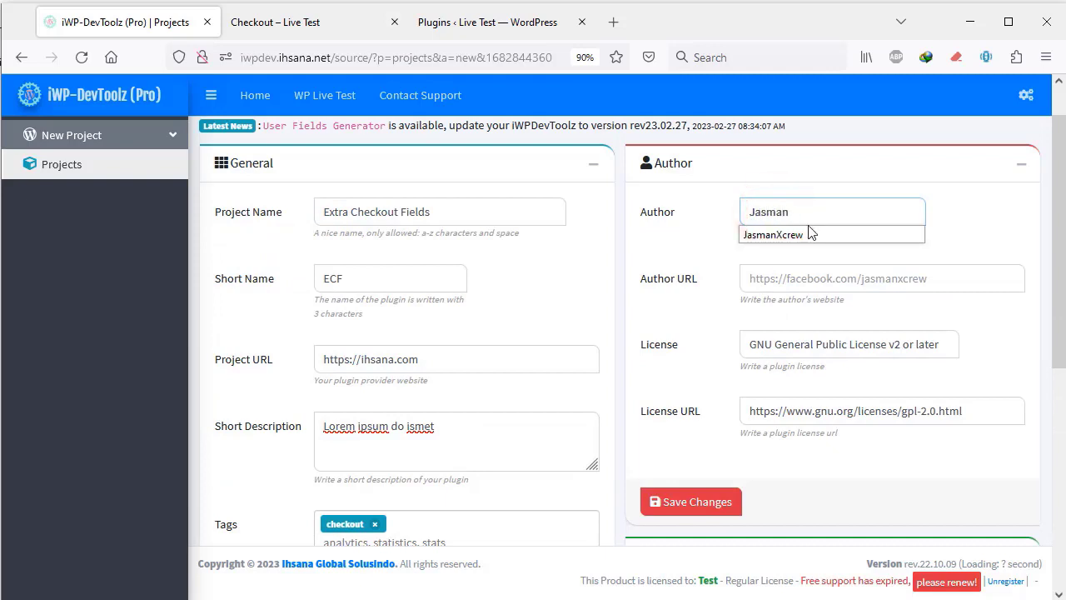
{"action": "left_click", "coordinate": [800, 234]}
{"action": "left_click", "coordinate": [799, 278]}
{"action": "type", "text": "fa"}
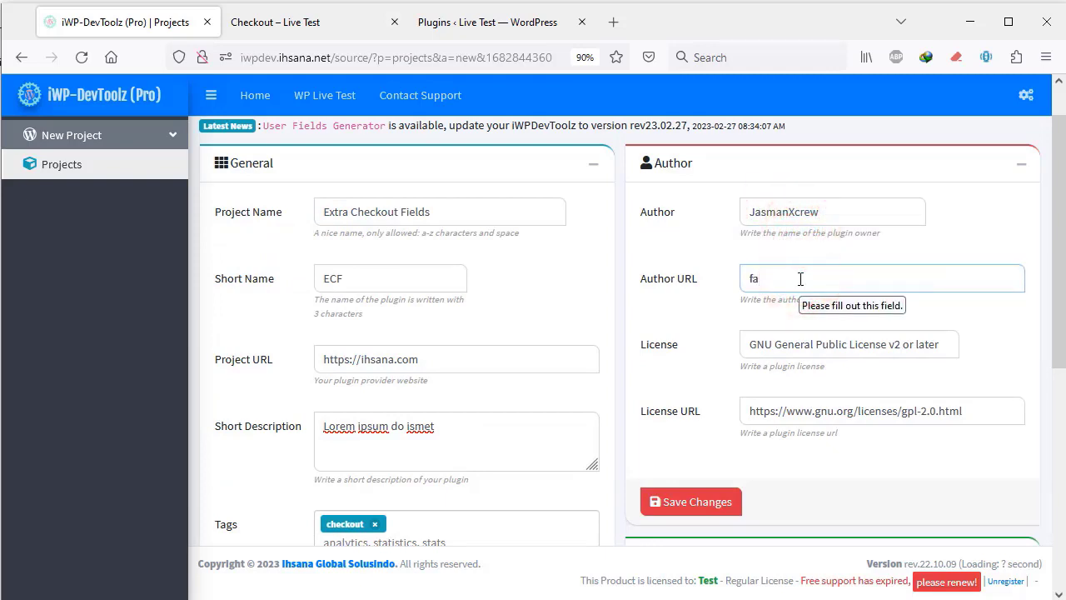
{"action": "double_click", "coordinate": [798, 279]}
{"action": "type", "text": "j"}
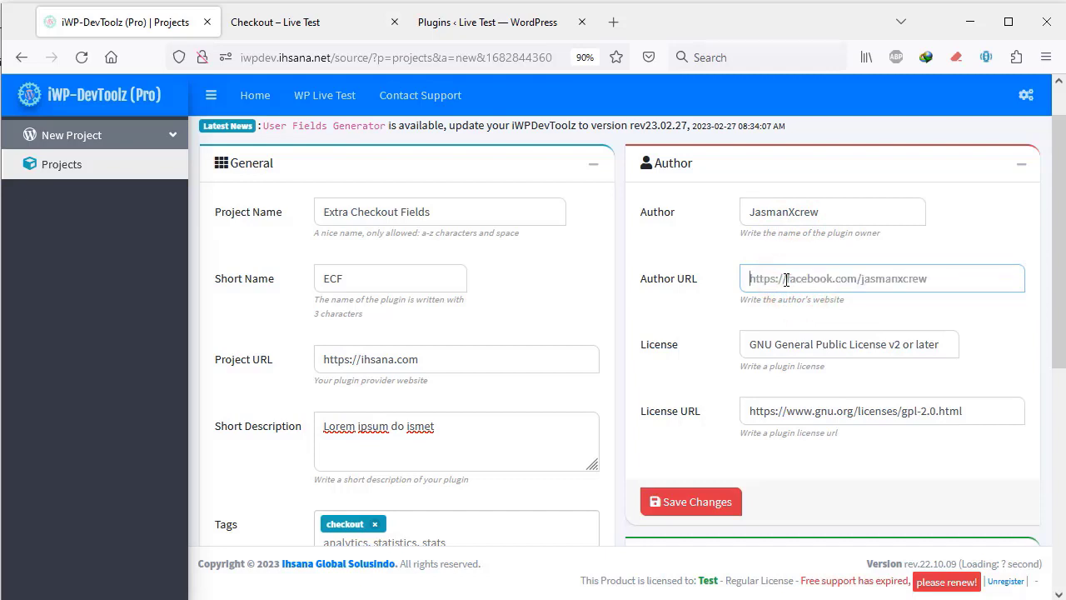
{"action": "type", "text": "htt"}
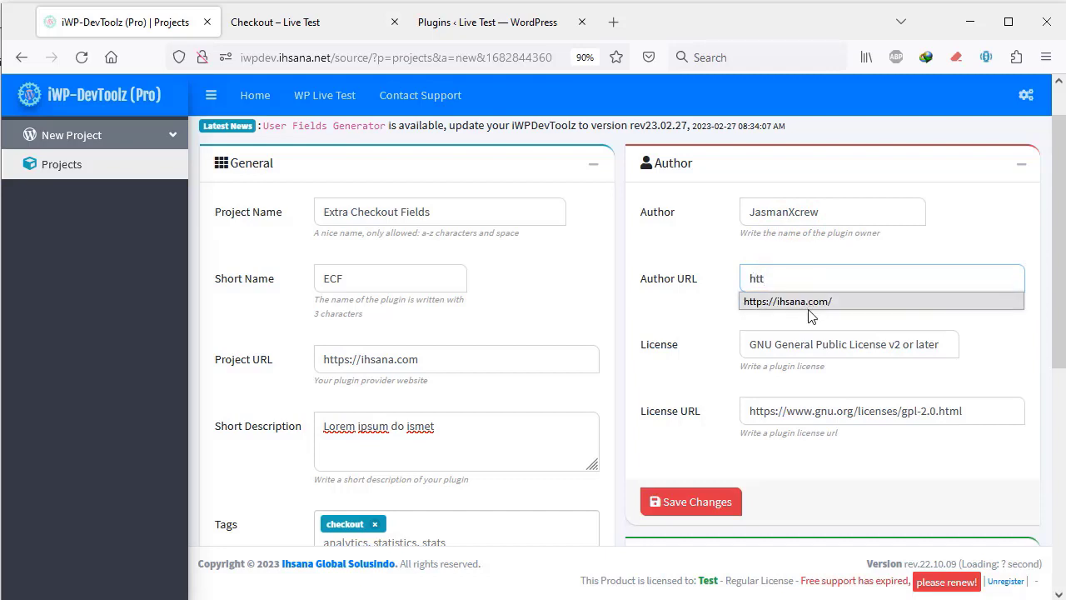
{"action": "left_click", "coordinate": [806, 301]}
- Save the Extra Checkout Fields project and activate its ECF card
{"action": "scroll", "coordinate": [750, 492], "scroll_direction": "down", "scroll_amount": 3}
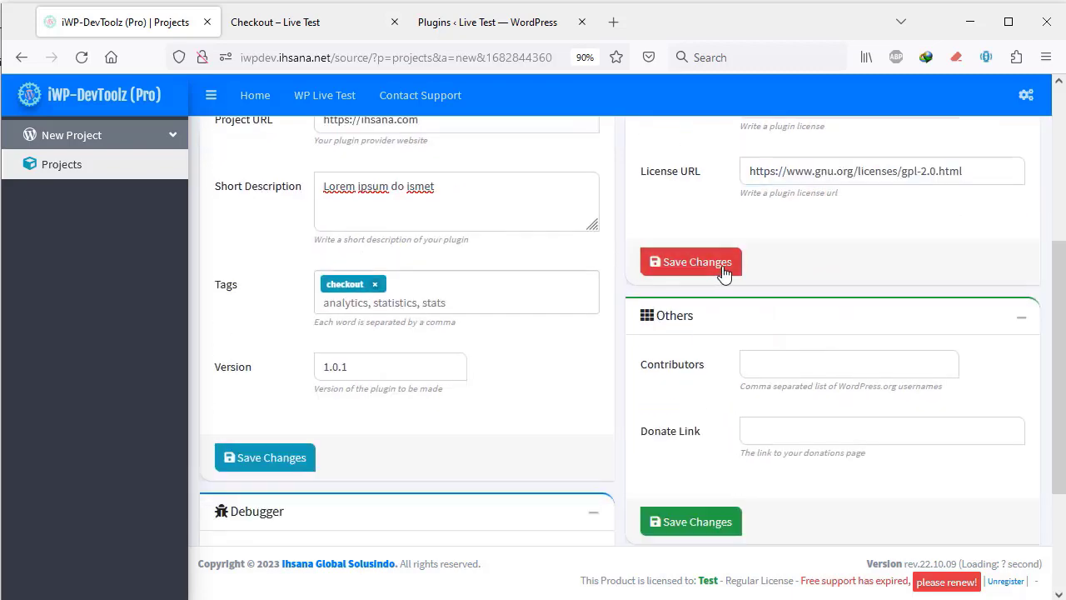
{"action": "left_click", "coordinate": [688, 263]}
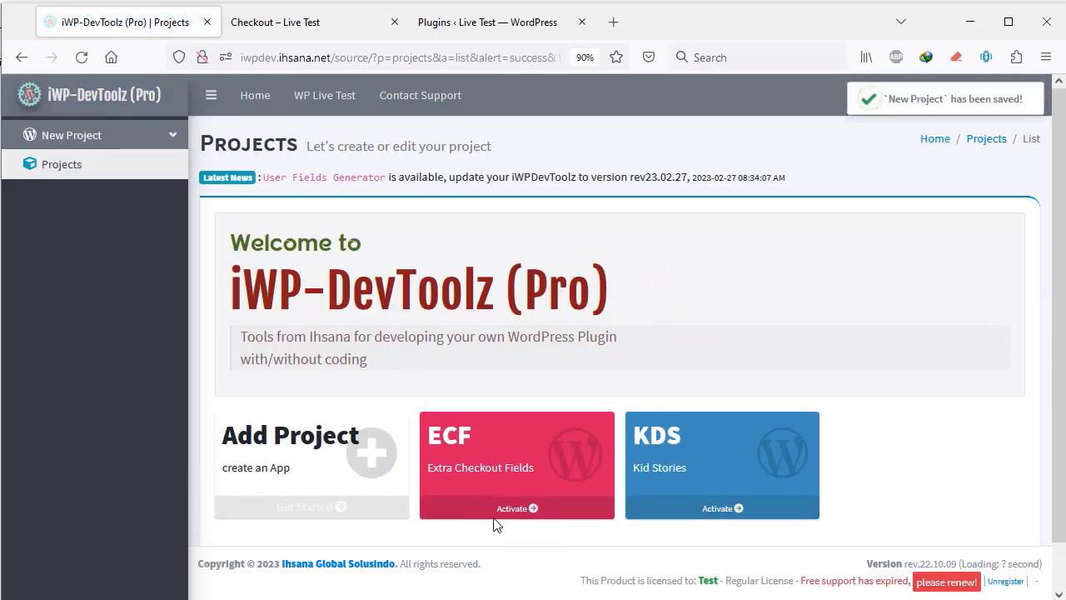
{"action": "left_click", "coordinate": [533, 509]}
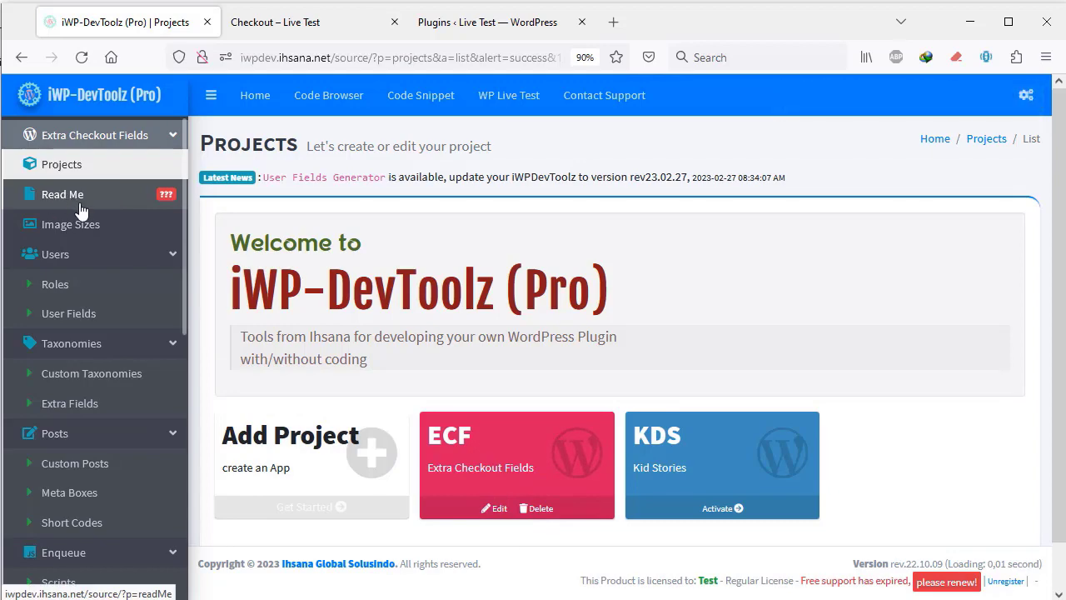
- Save the ECF project's Read Me settings, then view the WordPress Plugins page
{"action": "left_click", "coordinate": [81, 203]}
{"action": "scroll", "coordinate": [572, 468], "scroll_direction": "down", "scroll_amount": 5}
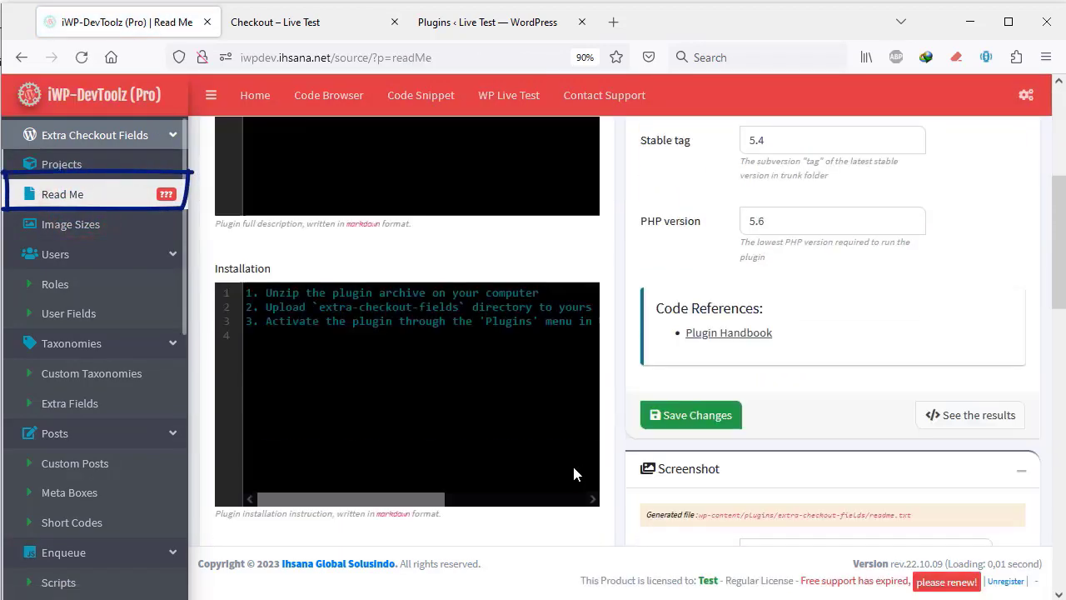
{"action": "scroll", "coordinate": [571, 473], "scroll_direction": "down", "scroll_amount": 8}
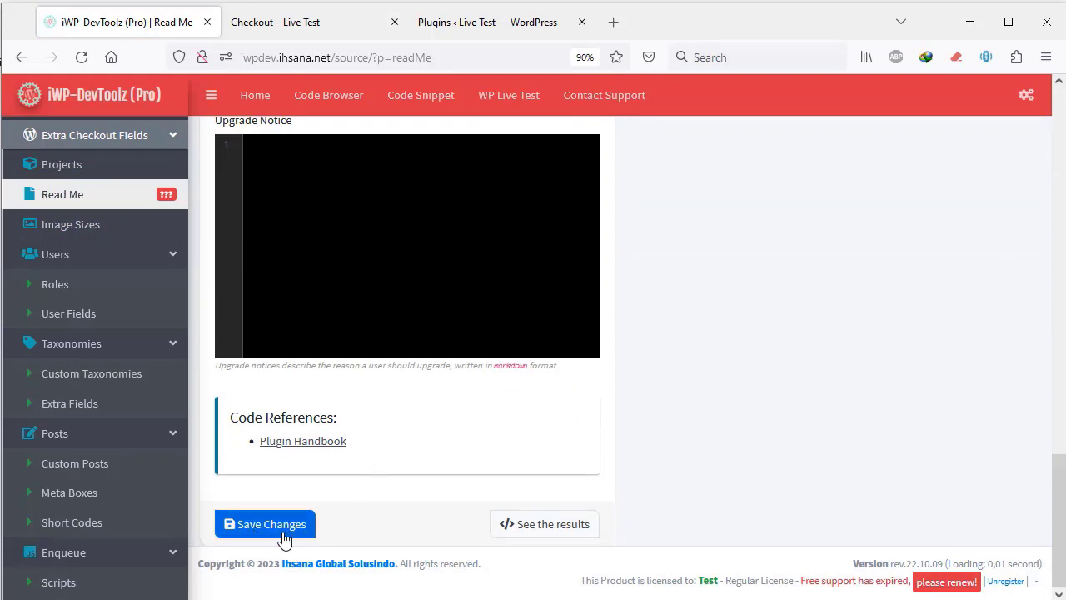
{"action": "left_click", "coordinate": [279, 525]}
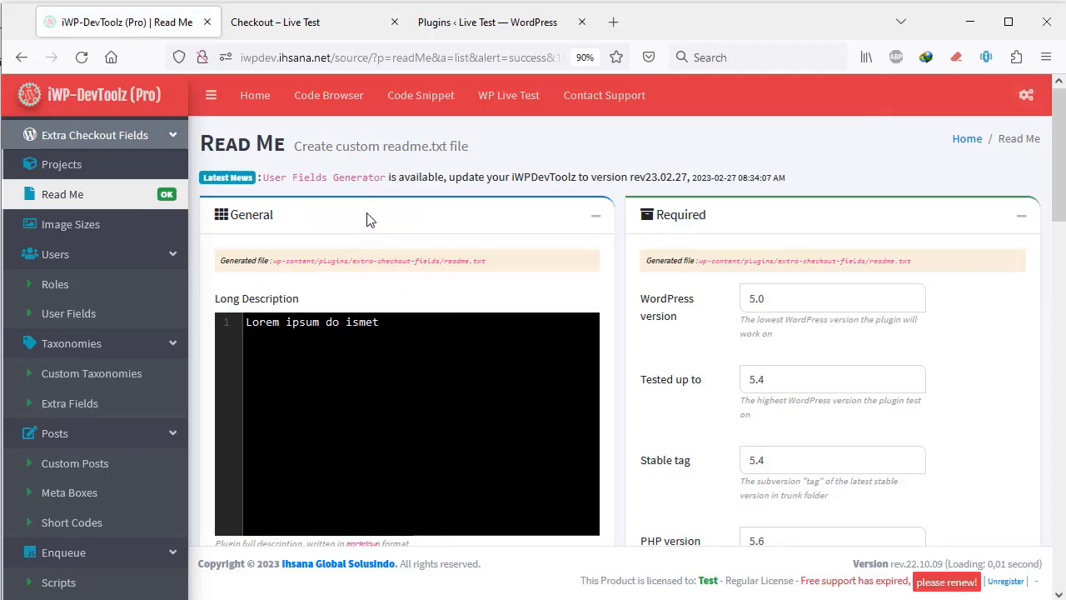
{"action": "left_click", "coordinate": [454, 25]}
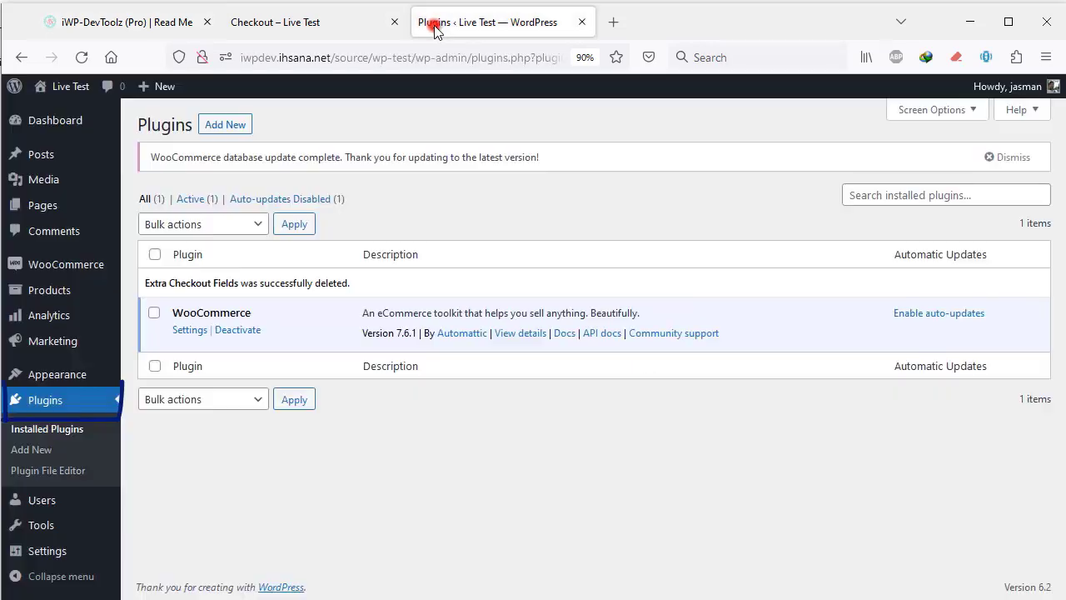
- Reload the Plugins list and activate the Extra Checkout Fields plugin
{"action": "left_click", "coordinate": [83, 58]}
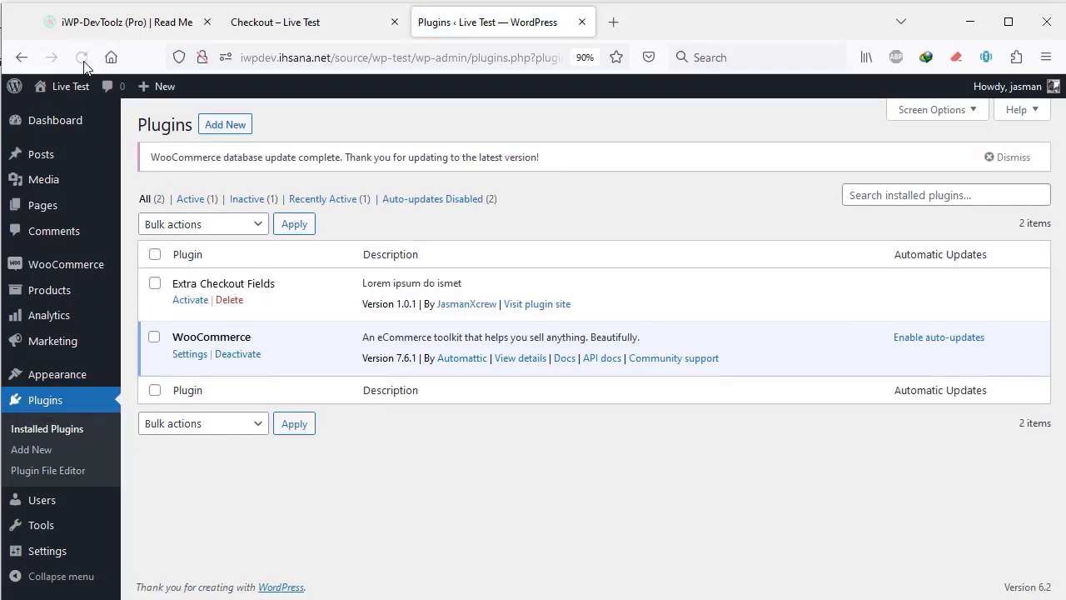
{"action": "left_click", "coordinate": [190, 302]}
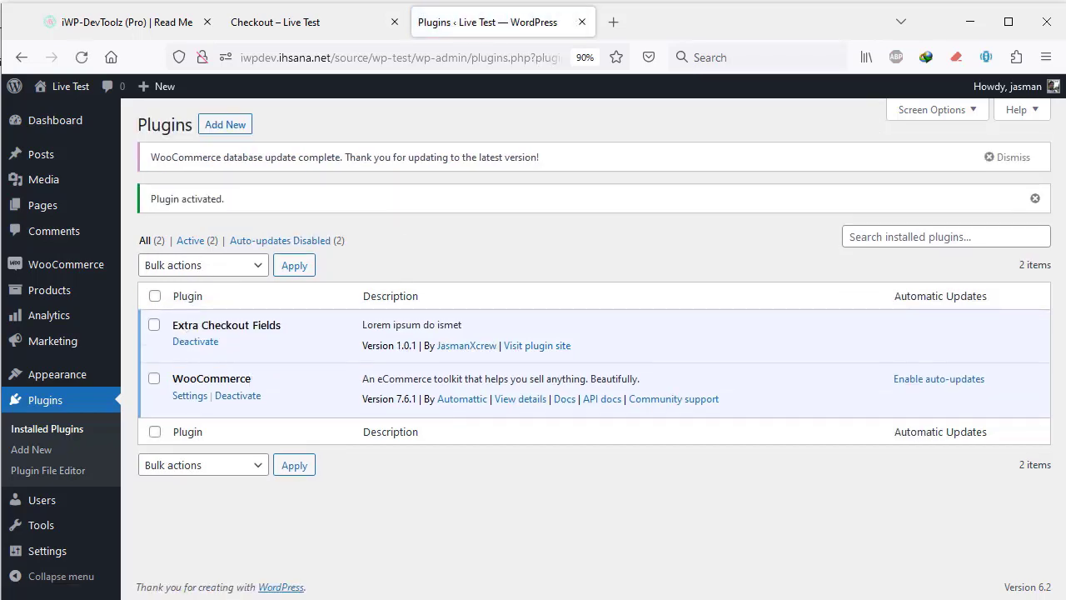
{"action": "left_click", "coordinate": [73, 19]}
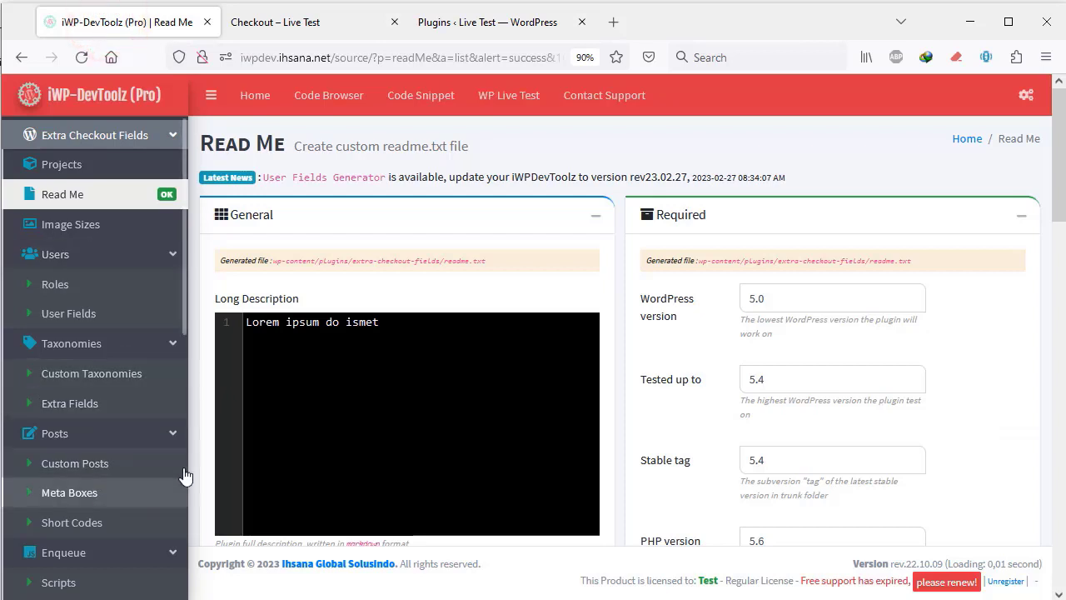
- Open the ECF project's WooCommerce Checkout Fields page and scroll to its empty list
{"action": "scroll", "coordinate": [135, 433], "scroll_direction": "down", "scroll_amount": 6}
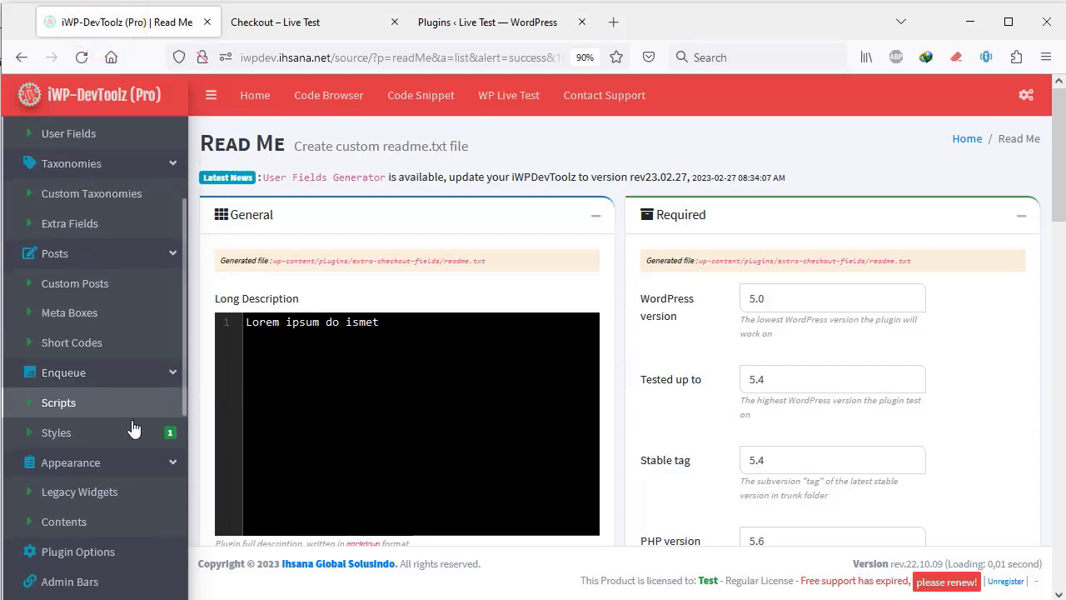
{"action": "scroll", "coordinate": [135, 433], "scroll_direction": "down", "scroll_amount": 1}
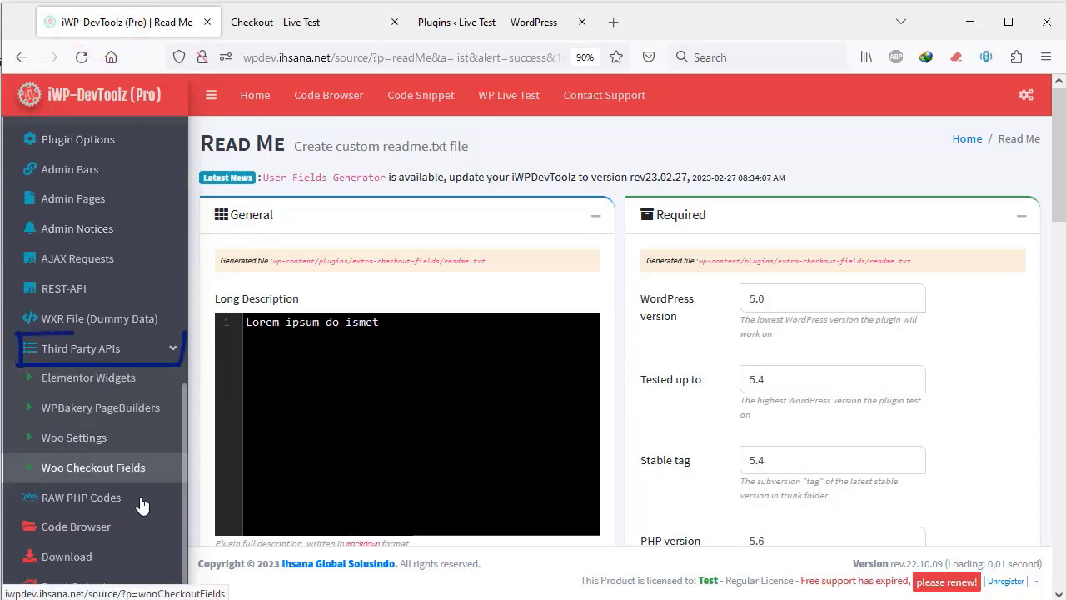
{"action": "left_click", "coordinate": [81, 472]}
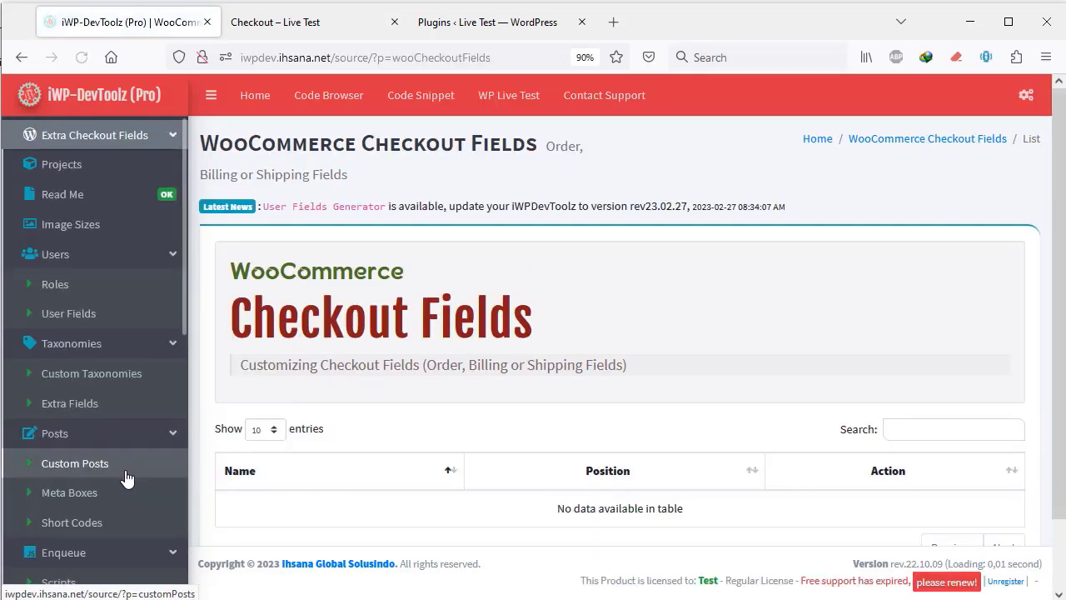
{"action": "scroll", "coordinate": [516, 431], "scroll_direction": "down", "scroll_amount": 2}
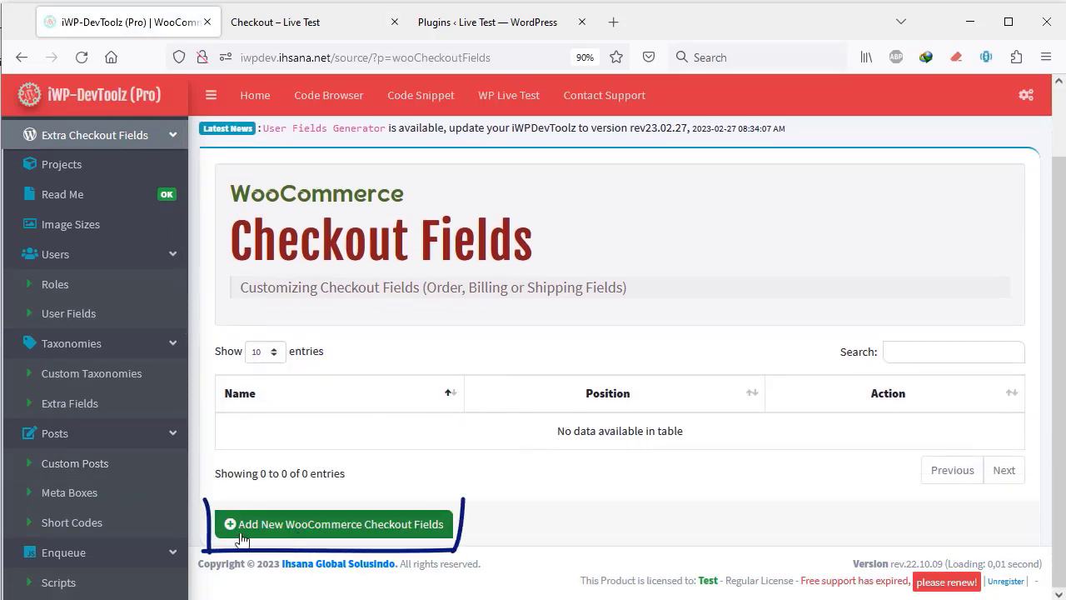
- Start a new checkout-fields set named 'Extra Fields'
{"action": "left_click", "coordinate": [350, 525]}
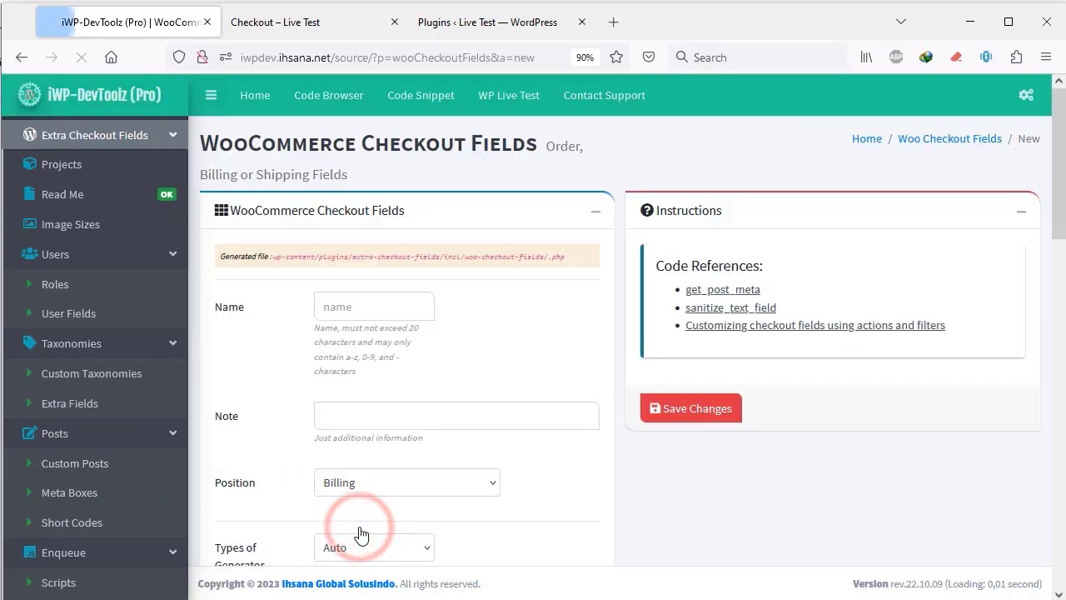
{"action": "type", "text": "E"}
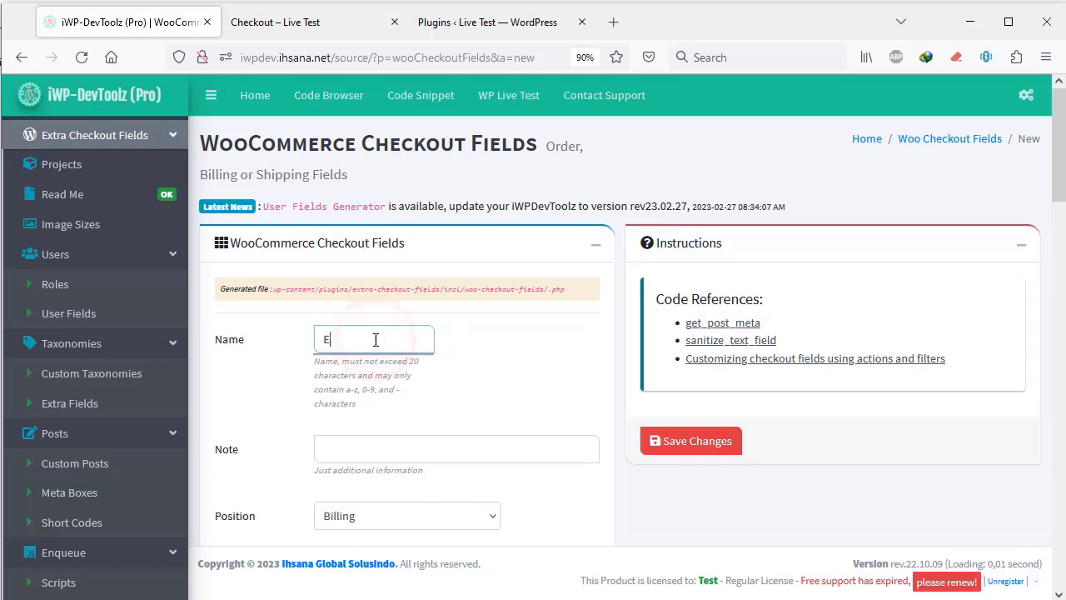
{"action": "type", "text": "x"}
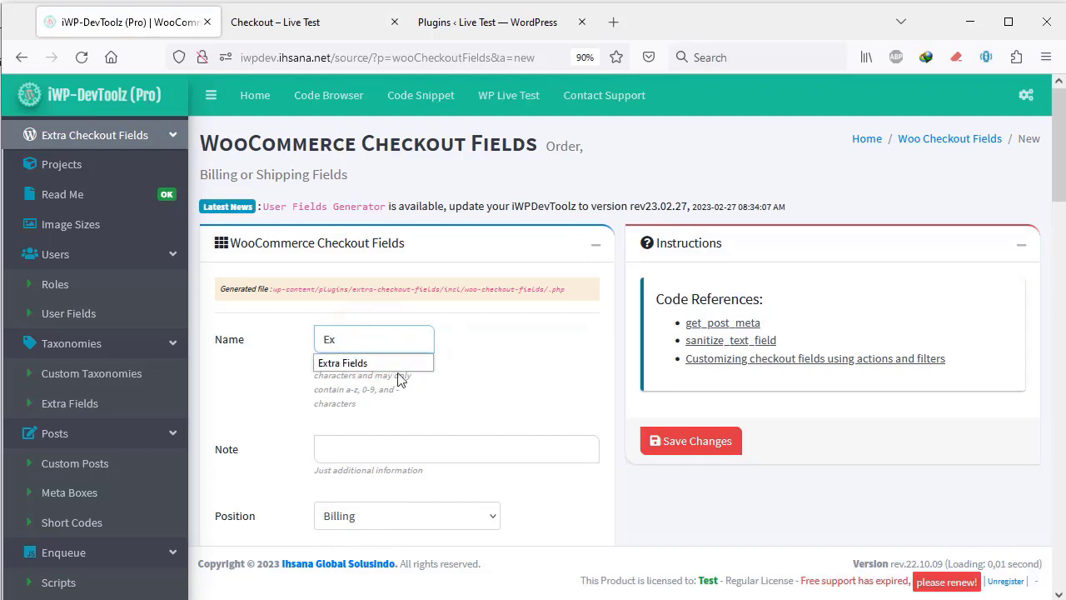
{"action": "left_click", "coordinate": [380, 362]}
{"action": "scroll", "coordinate": [353, 279], "scroll_direction": "down", "scroll_amount": 2}
{"action": "left_click", "coordinate": [350, 288]}
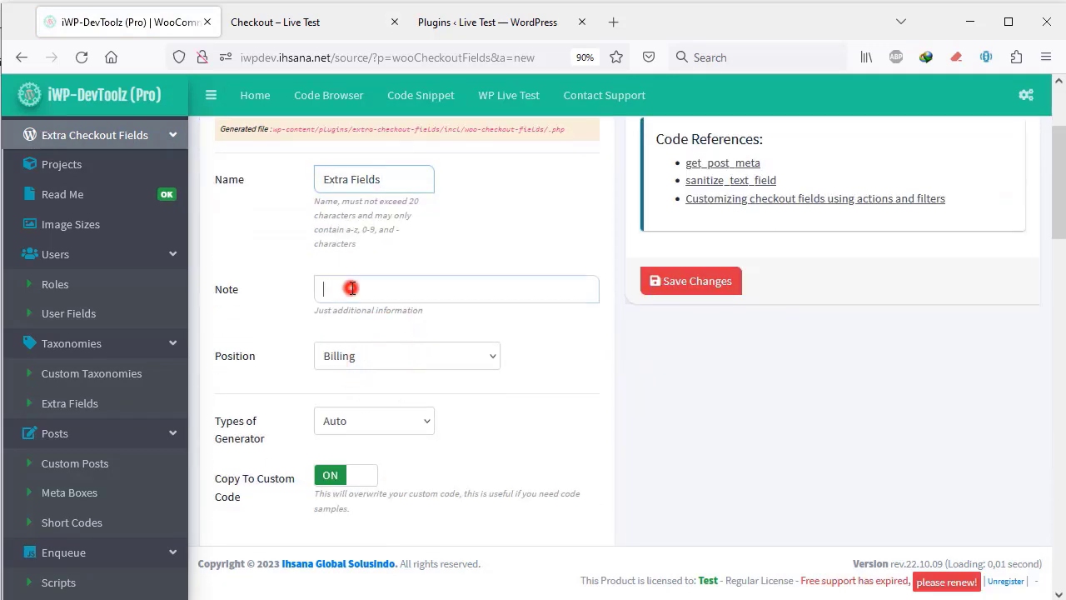
{"action": "scroll", "coordinate": [366, 288], "scroll_direction": "down", "scroll_amount": 1}
{"action": "scroll", "coordinate": [371, 453], "scroll_direction": "down", "scroll_amount": 4}
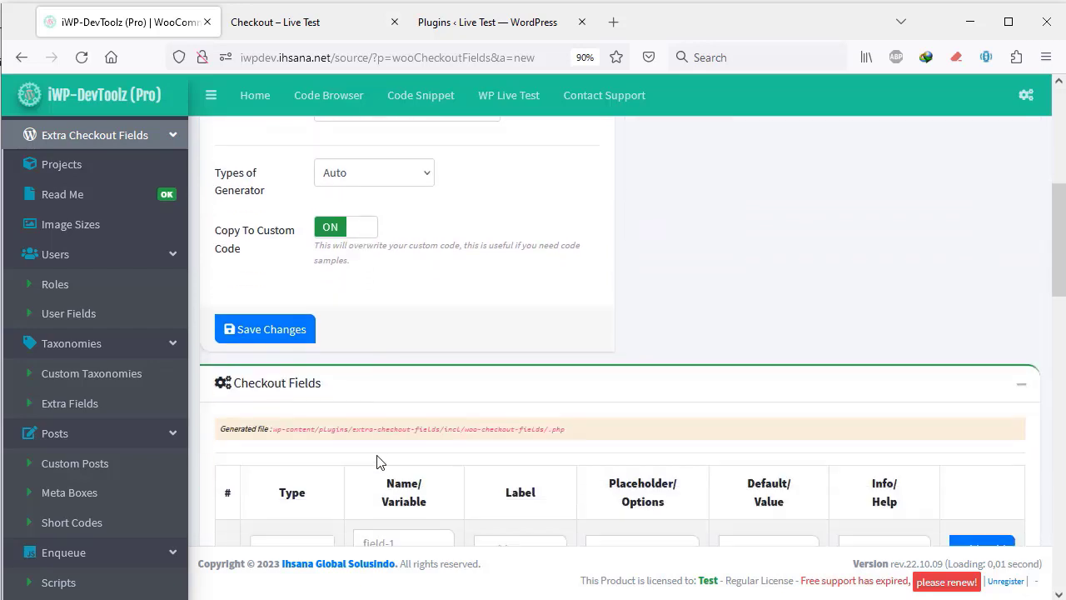
- Add a Telp input row with variable name and label both 'WhatsApp'
{"action": "left_click", "coordinate": [307, 400]}
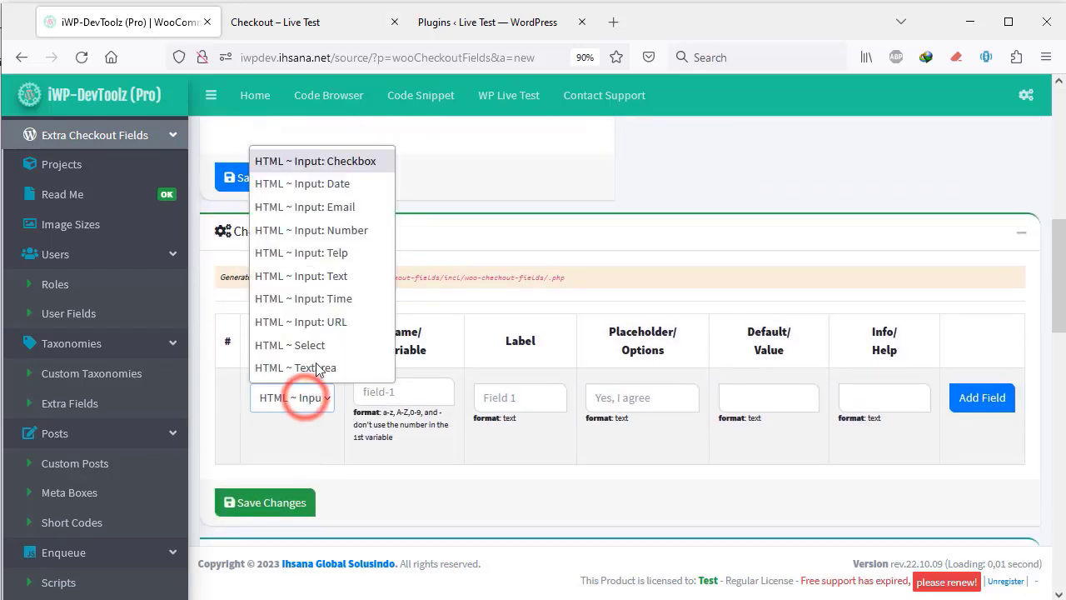
{"action": "left_click", "coordinate": [354, 254]}
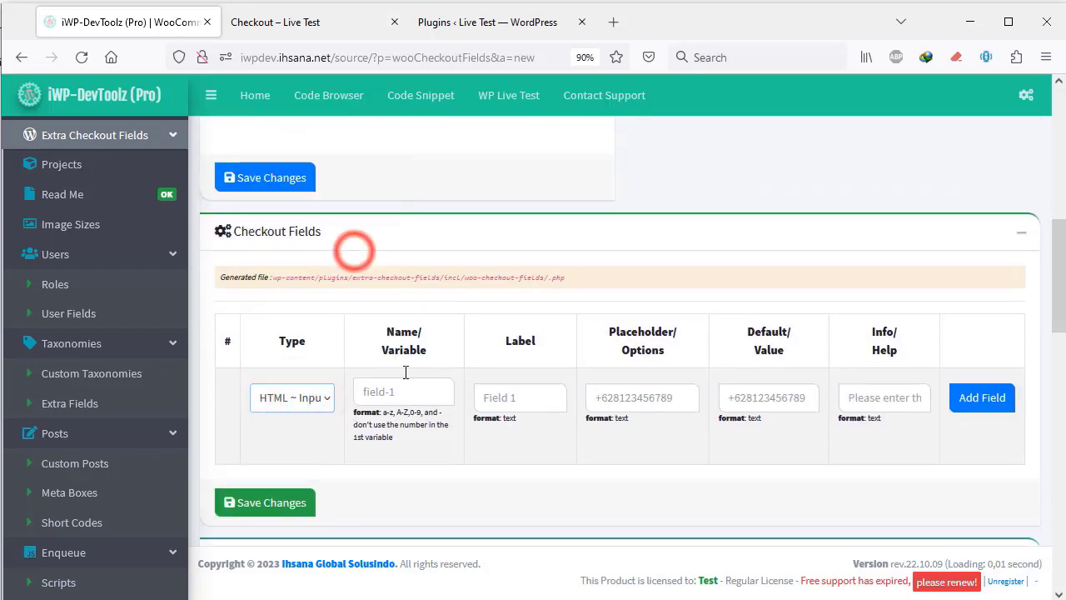
{"action": "left_click", "coordinate": [381, 389]}
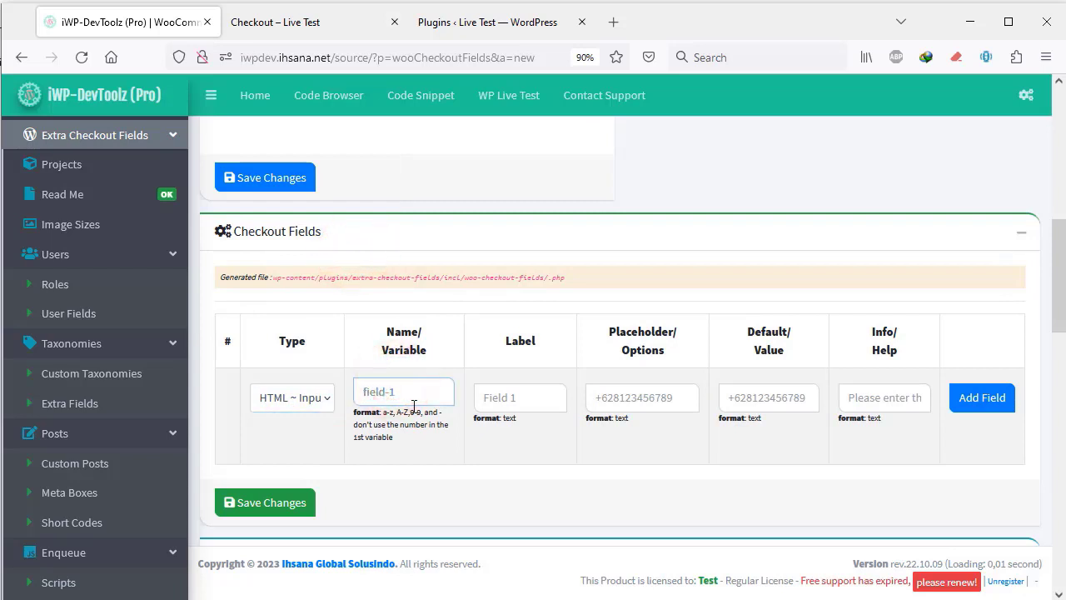
{"action": "type", "text": "WhatsA"}
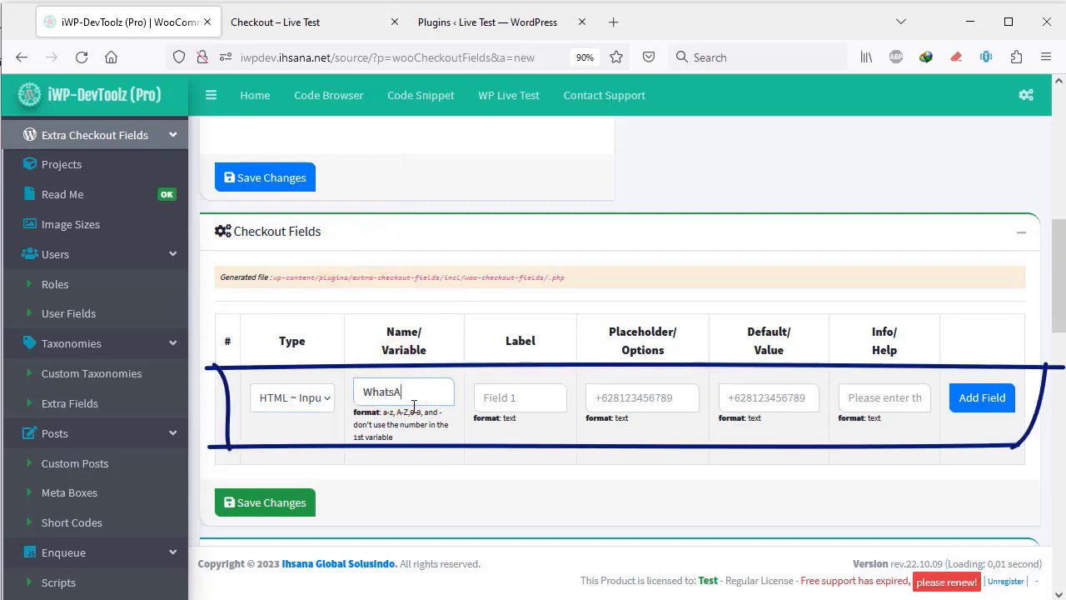
{"action": "type", "text": "pp"}
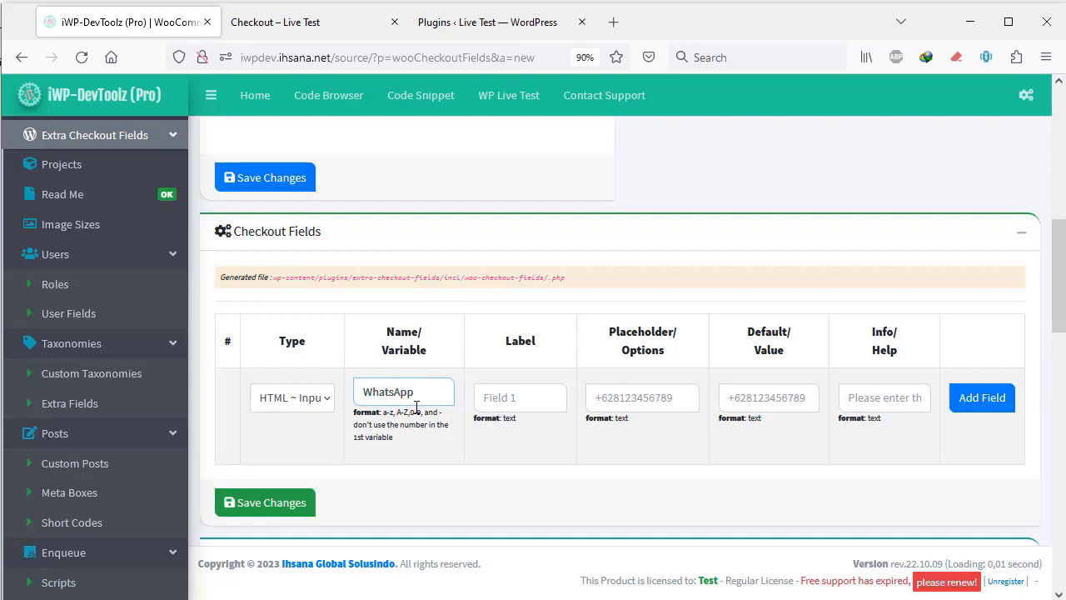
{"action": "left_click", "coordinate": [532, 398]}
{"action": "type", "text": "WhatsApp"}
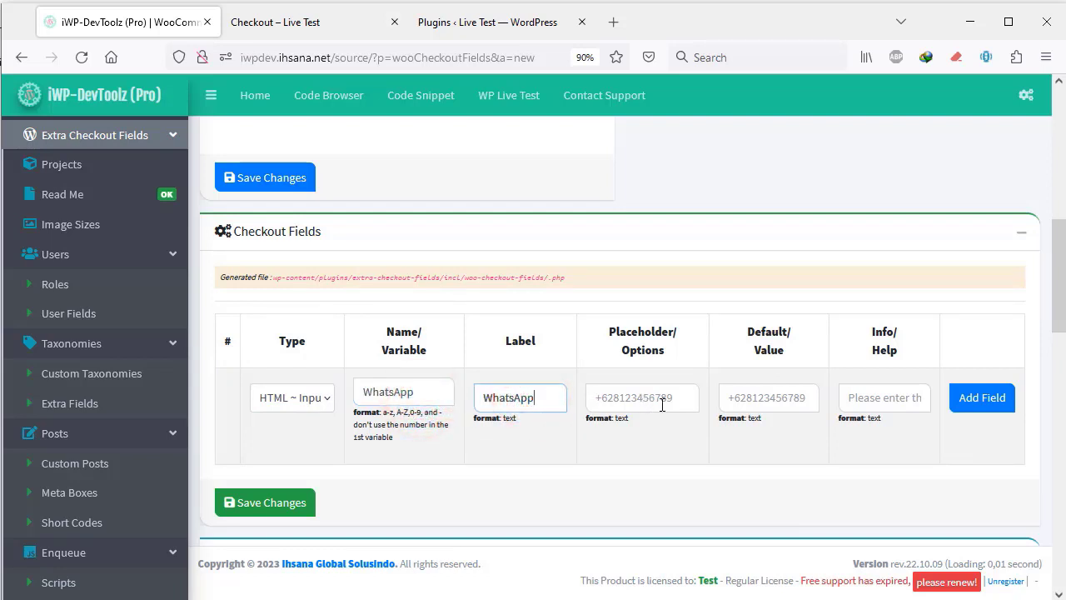
- Add the WhatsApp field, reopen ecf-extra-fields, and save it again to regenerate code
{"action": "left_click", "coordinate": [985, 407]}
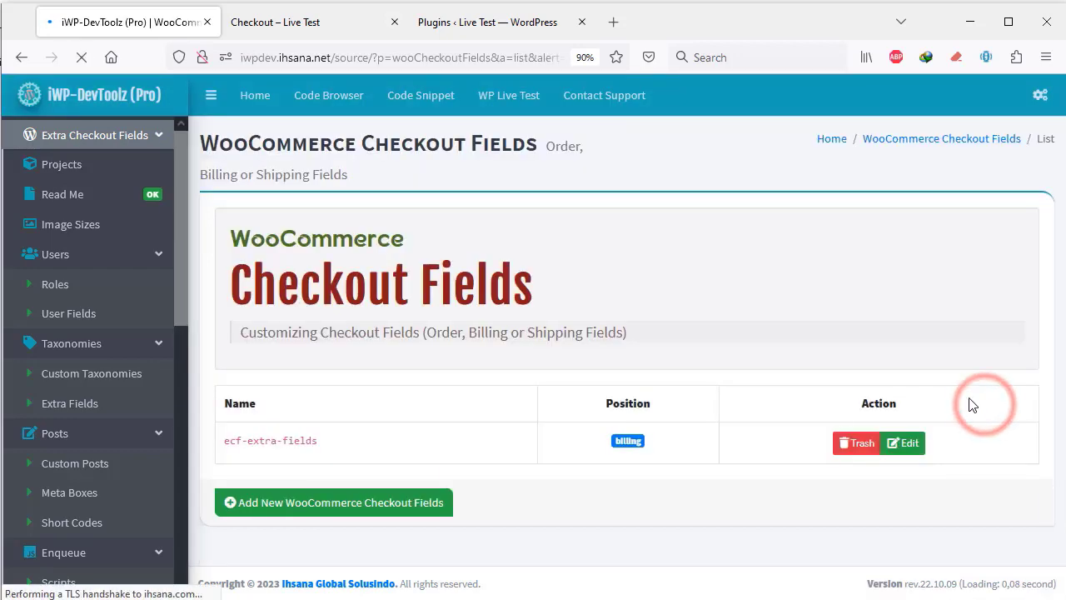
{"action": "scroll", "coordinate": [736, 448], "scroll_direction": "down", "scroll_amount": 2}
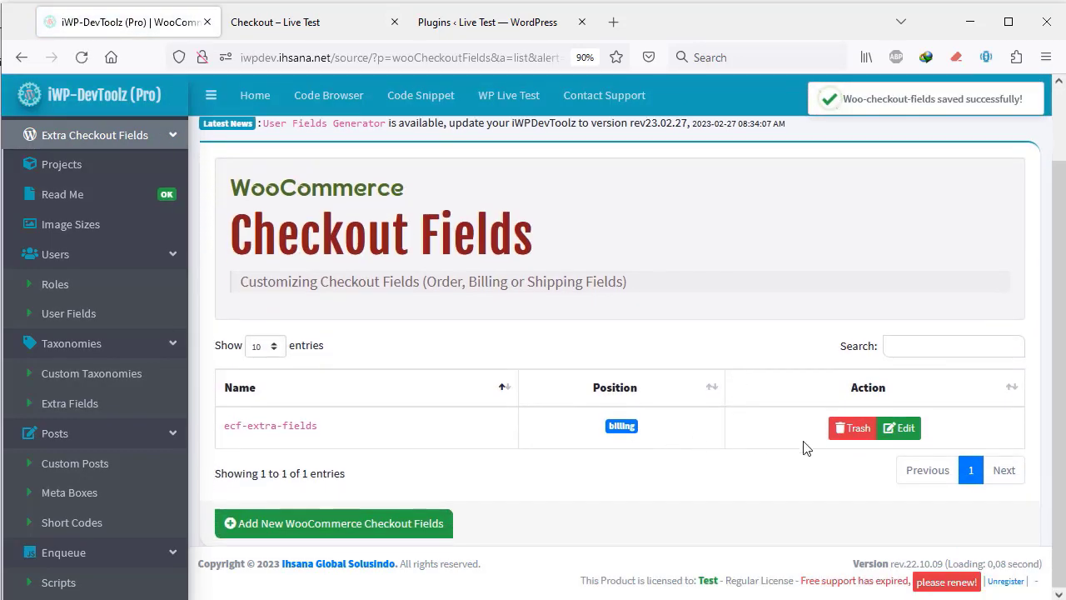
{"action": "left_click", "coordinate": [905, 435]}
{"action": "scroll", "coordinate": [742, 450], "scroll_direction": "down", "scroll_amount": 5}
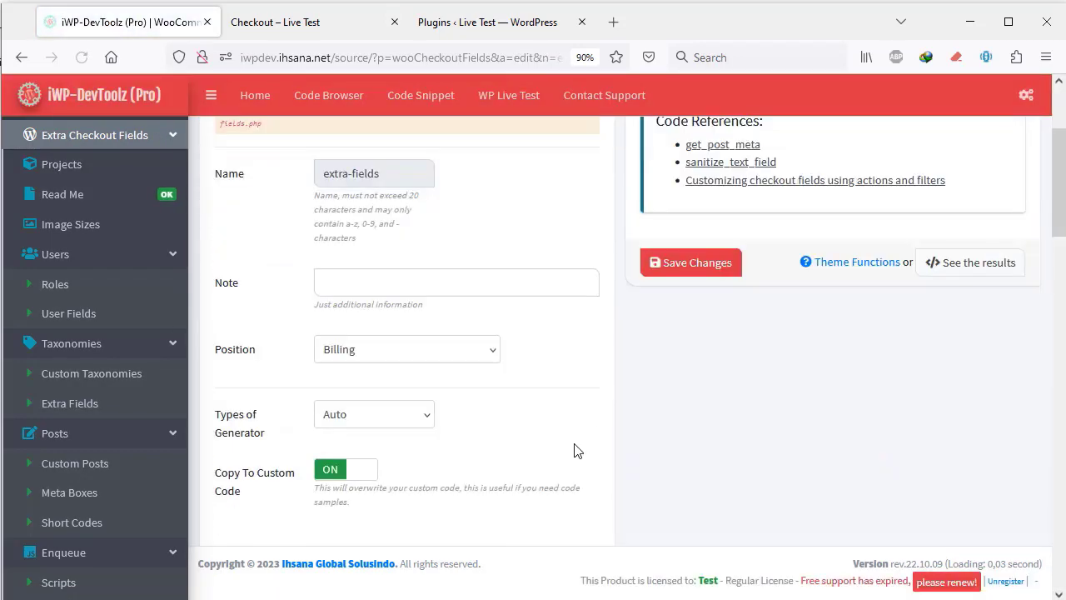
{"action": "scroll", "coordinate": [283, 443], "scroll_direction": "down", "scroll_amount": 1}
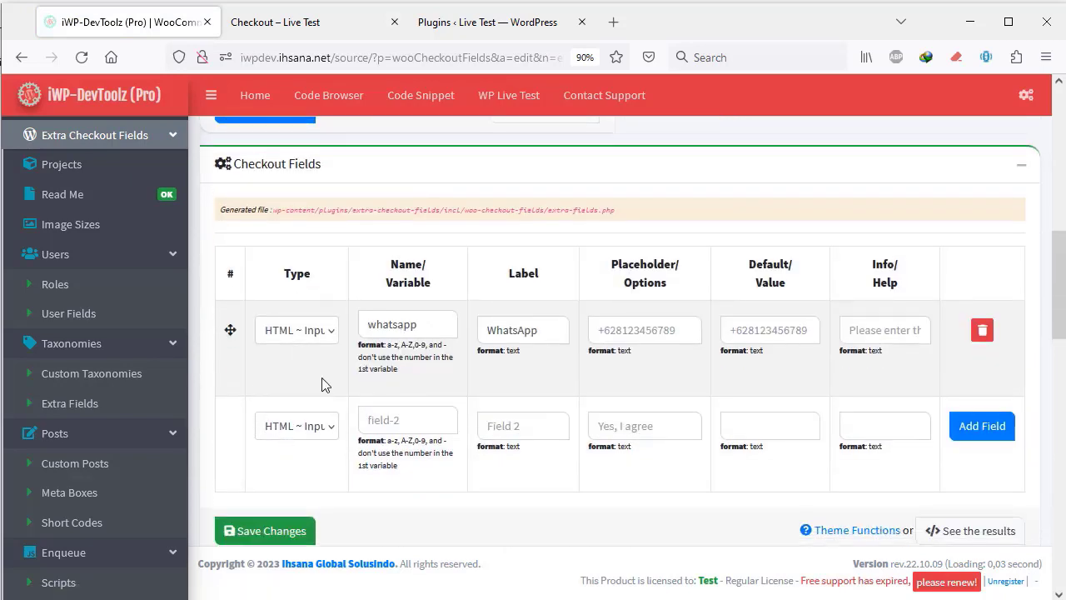
{"action": "scroll", "coordinate": [334, 383], "scroll_direction": "up", "scroll_amount": 2}
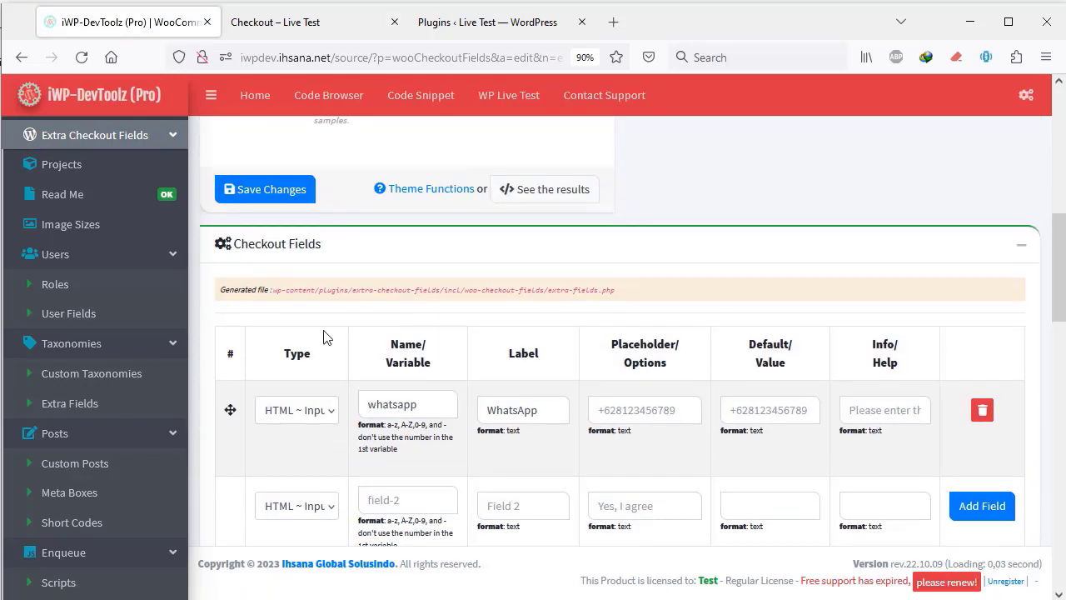
{"action": "left_click", "coordinate": [268, 201]}
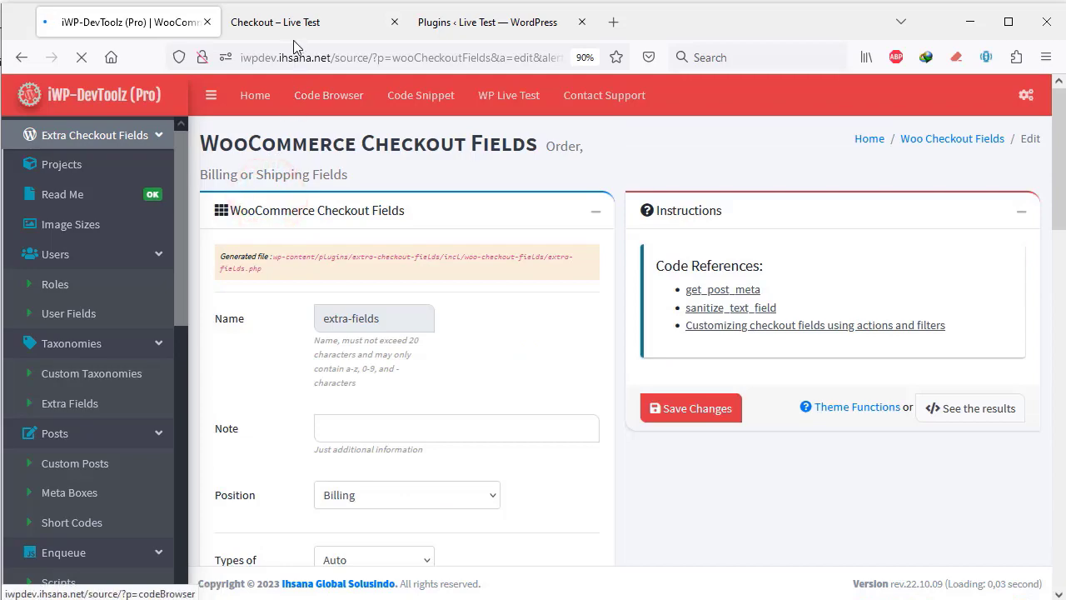
- Check the Live Test checkout for the required WhatsApp field below Email address in Billing details
{"action": "left_click", "coordinate": [296, 30]}
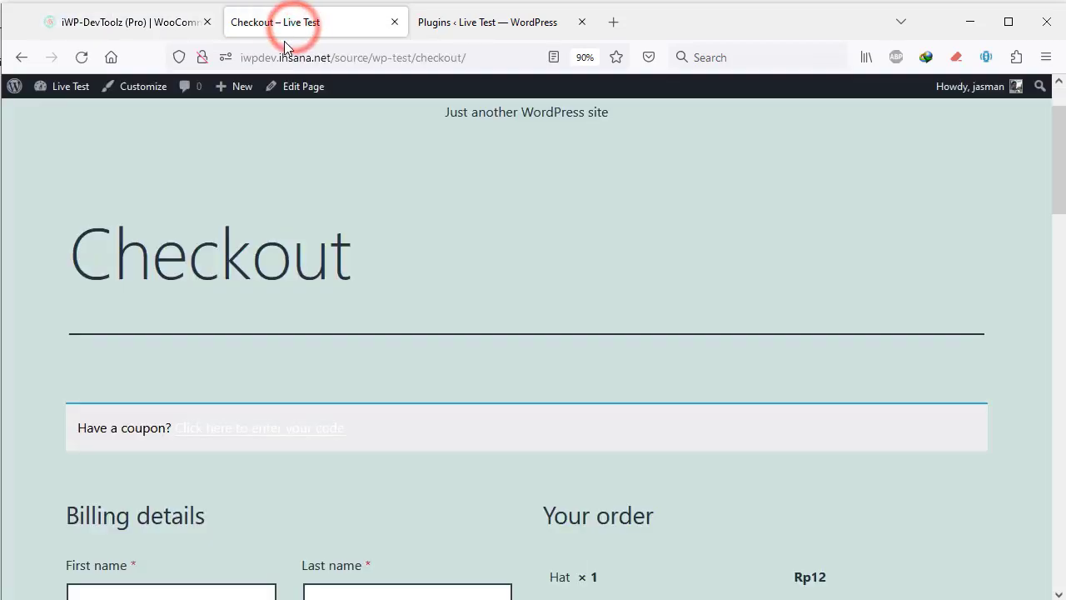
{"action": "scroll", "coordinate": [441, 396], "scroll_direction": "down", "scroll_amount": 10}
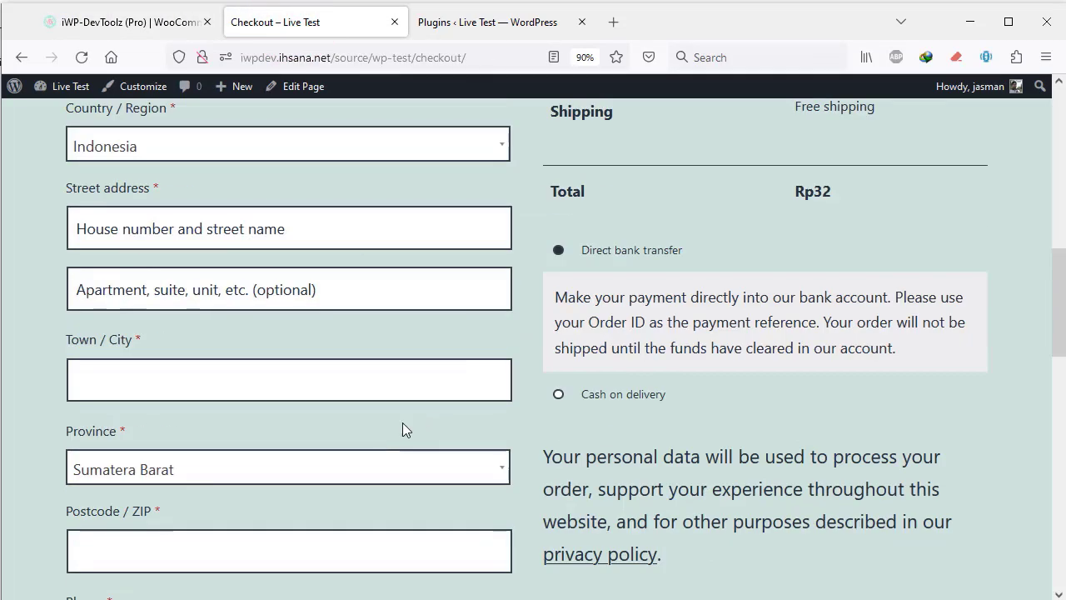
{"action": "scroll", "coordinate": [105, 441], "scroll_direction": "down", "scroll_amount": 3}
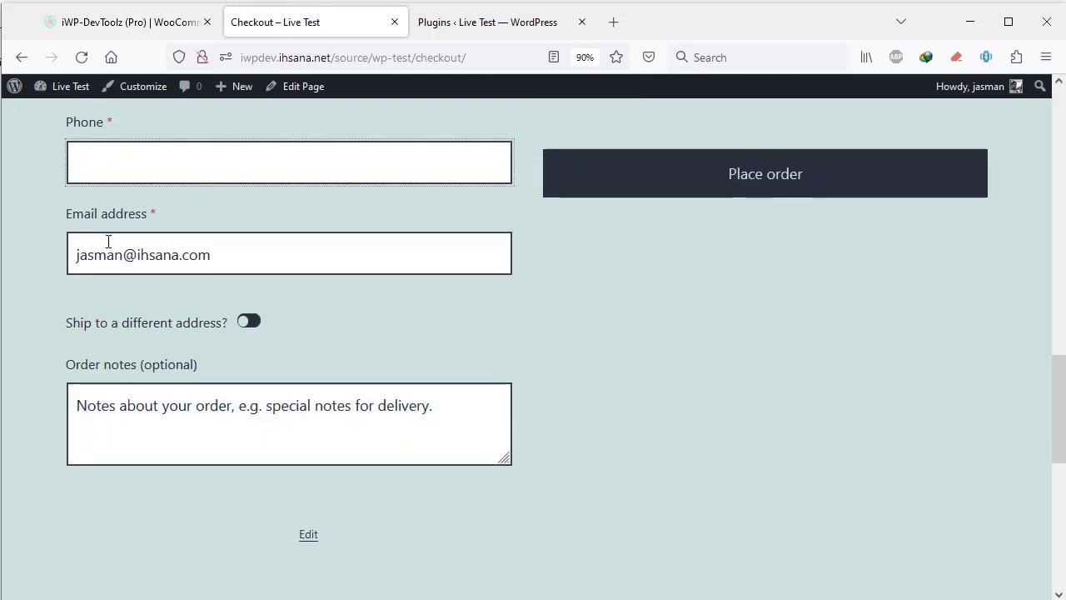
{"action": "scroll", "coordinate": [108, 241], "scroll_direction": "up", "scroll_amount": 3}
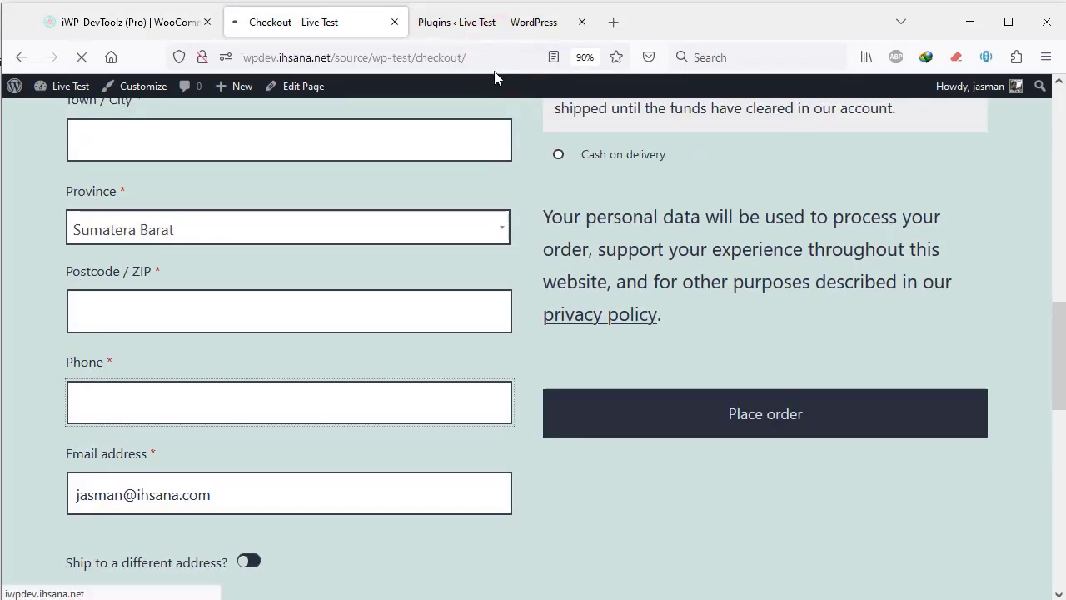
{"action": "scroll", "coordinate": [412, 195], "scroll_direction": "down", "scroll_amount": 4}
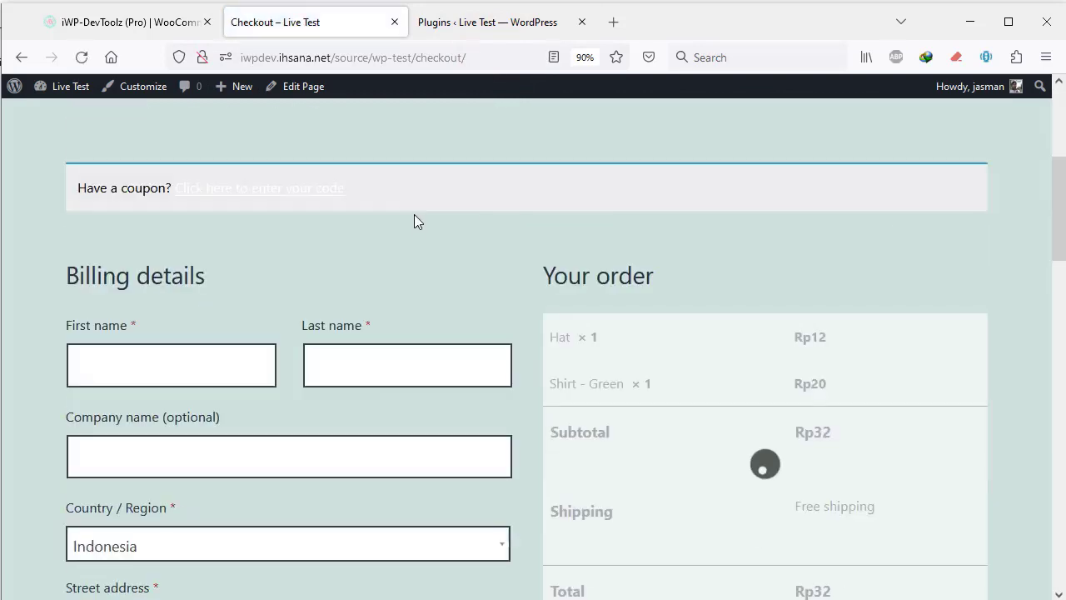
{"action": "scroll", "coordinate": [414, 221], "scroll_direction": "down", "scroll_amount": 8}
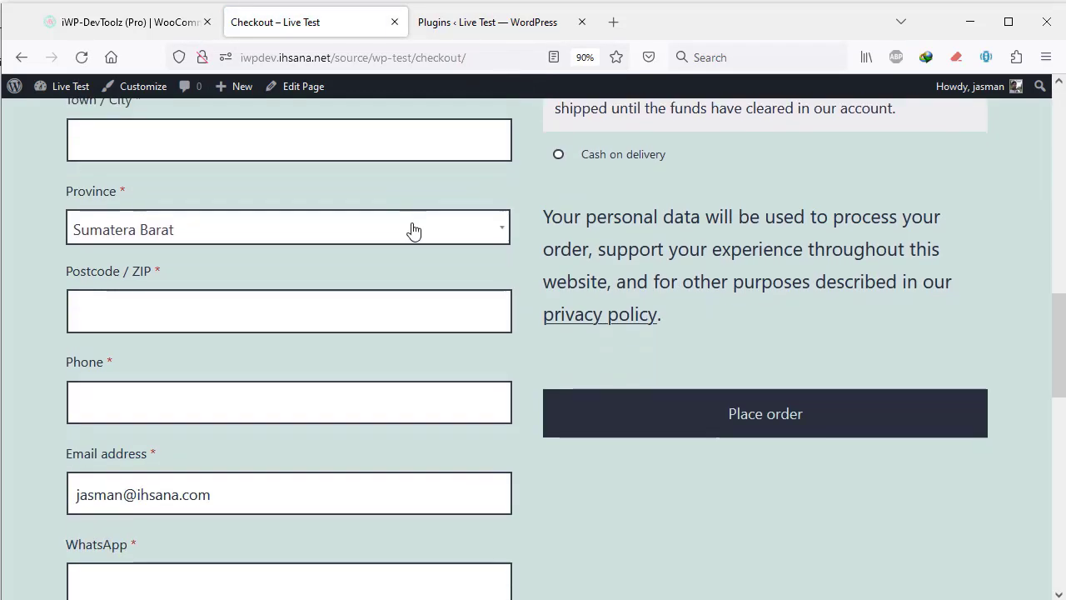
{"action": "scroll", "coordinate": [412, 227], "scroll_direction": "down", "scroll_amount": 4}
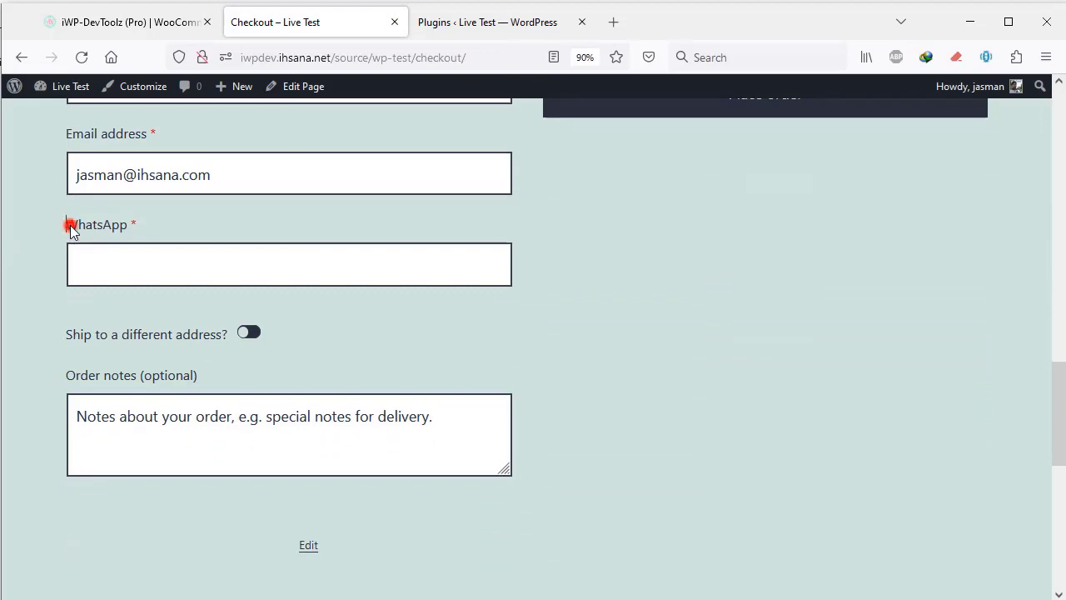
{"action": "left_click_drag", "start_coordinate": [70, 227], "coordinate": [151, 246]}
{"action": "left_click", "coordinate": [150, 258]}
{"action": "left_click", "coordinate": [83, 227]}
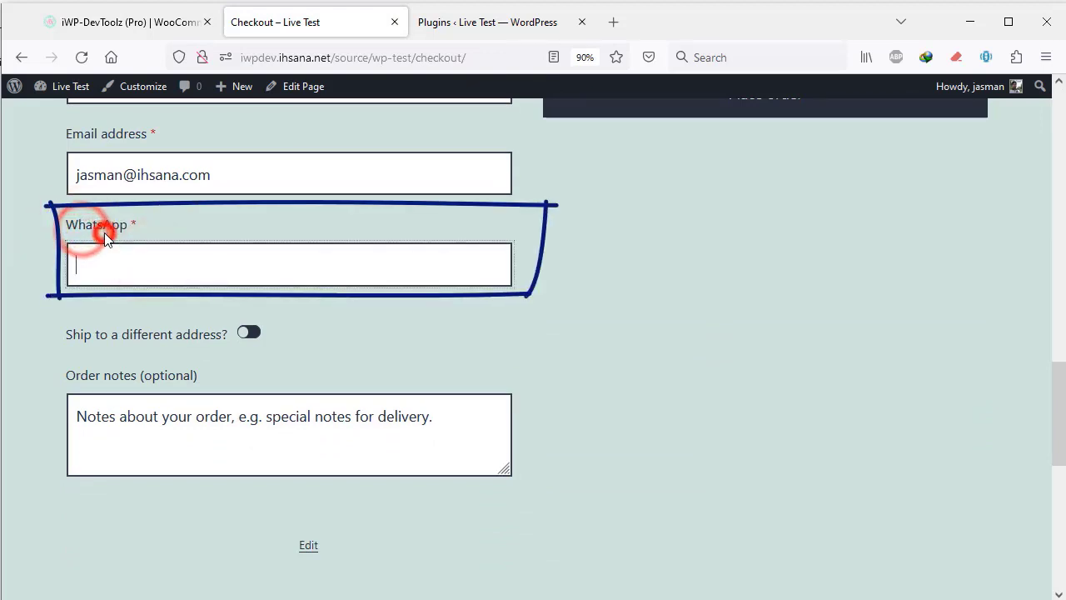
{"action": "scroll", "coordinate": [133, 254], "scroll_direction": "up", "scroll_amount": 4}
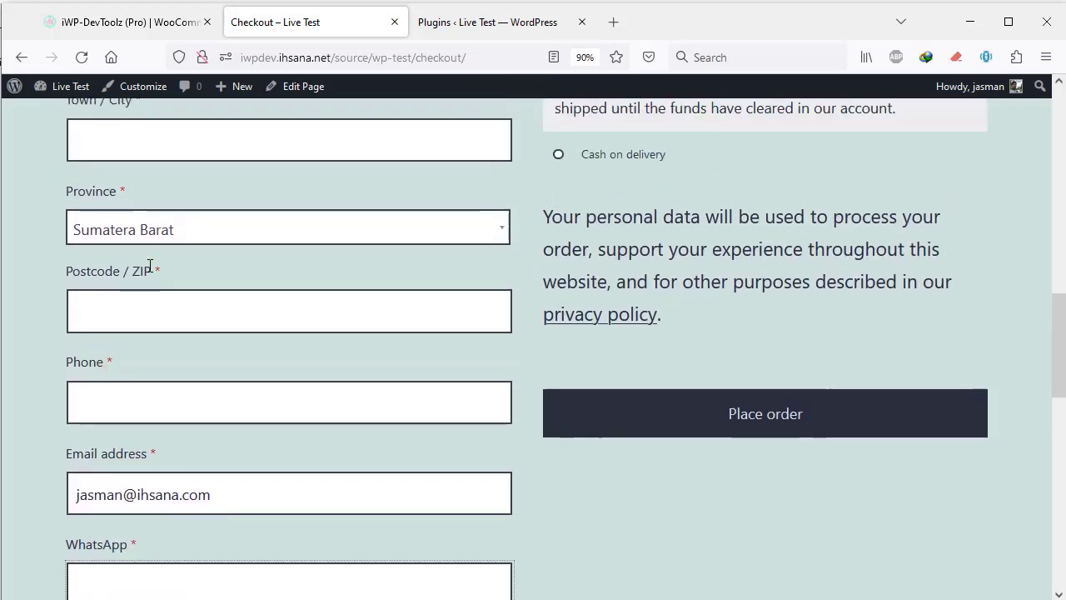
{"action": "scroll", "coordinate": [150, 265], "scroll_direction": "down", "scroll_amount": 4}
{"action": "scroll", "coordinate": [79, 266], "scroll_direction": "up", "scroll_amount": 2}
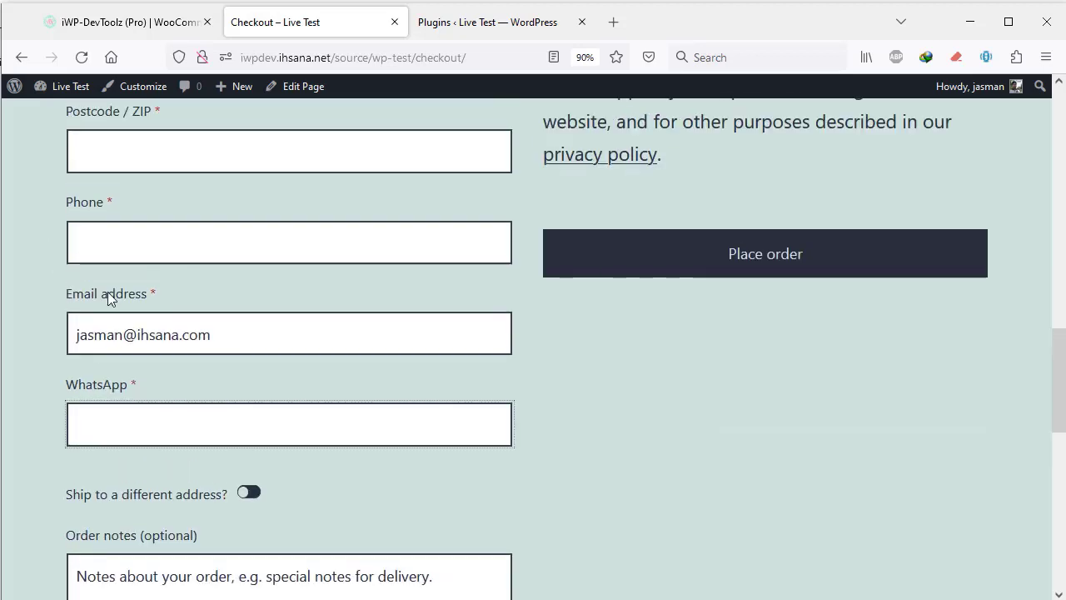
{"action": "scroll", "coordinate": [108, 299], "scroll_direction": "up", "scroll_amount": 10}
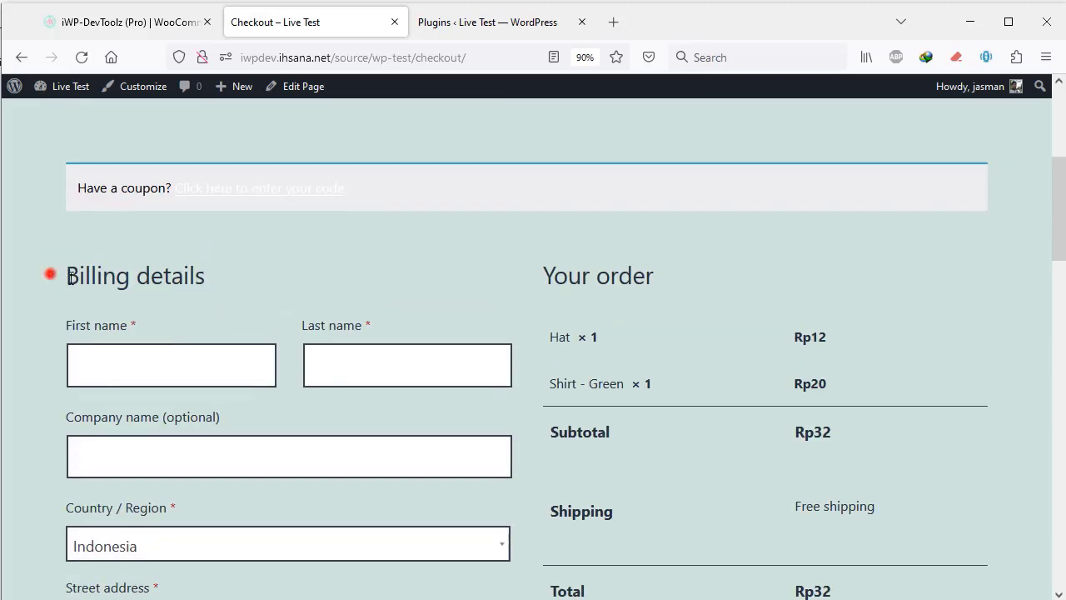
{"action": "double_click", "coordinate": [72, 277]}
{"action": "scroll", "coordinate": [155, 333], "scroll_direction": "down", "scroll_amount": 9}
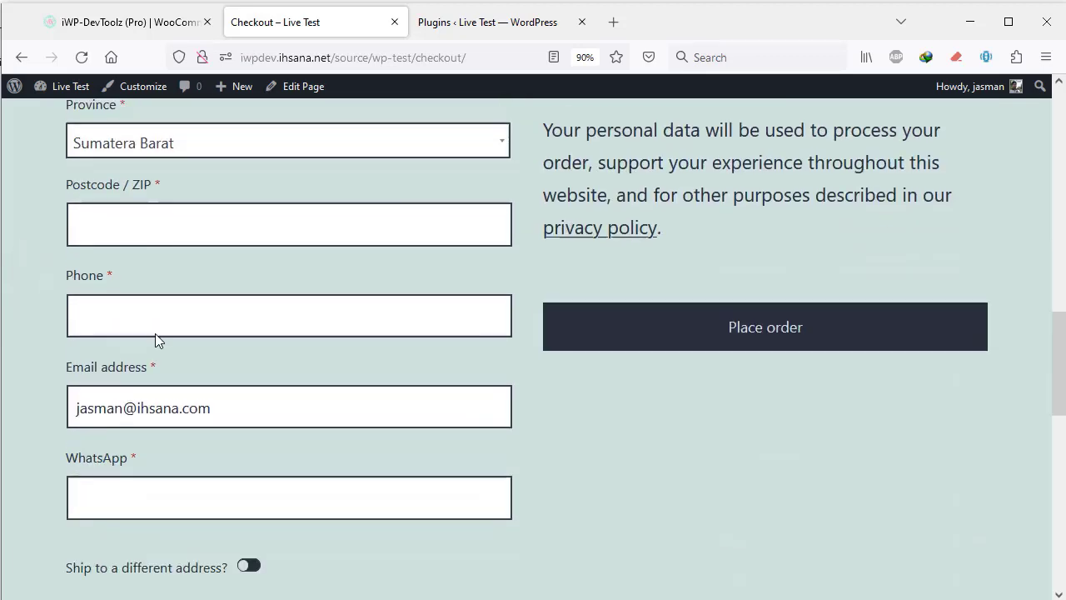
{"action": "scroll", "coordinate": [155, 333], "scroll_direction": "down", "scroll_amount": 5}
{"action": "scroll", "coordinate": [142, 316], "scroll_direction": "up", "scroll_amount": 2}
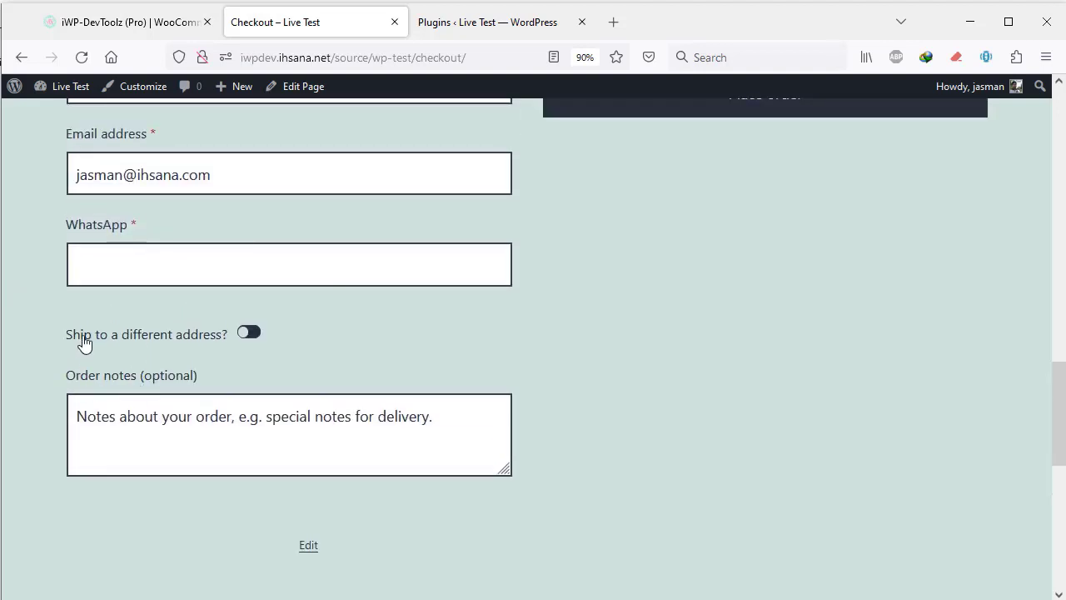
- Change the extra-fields set's Position from Billing to Shipping and save
{"action": "left_click", "coordinate": [133, 23]}
{"action": "scroll", "coordinate": [441, 385], "scroll_direction": "down", "scroll_amount": 6}
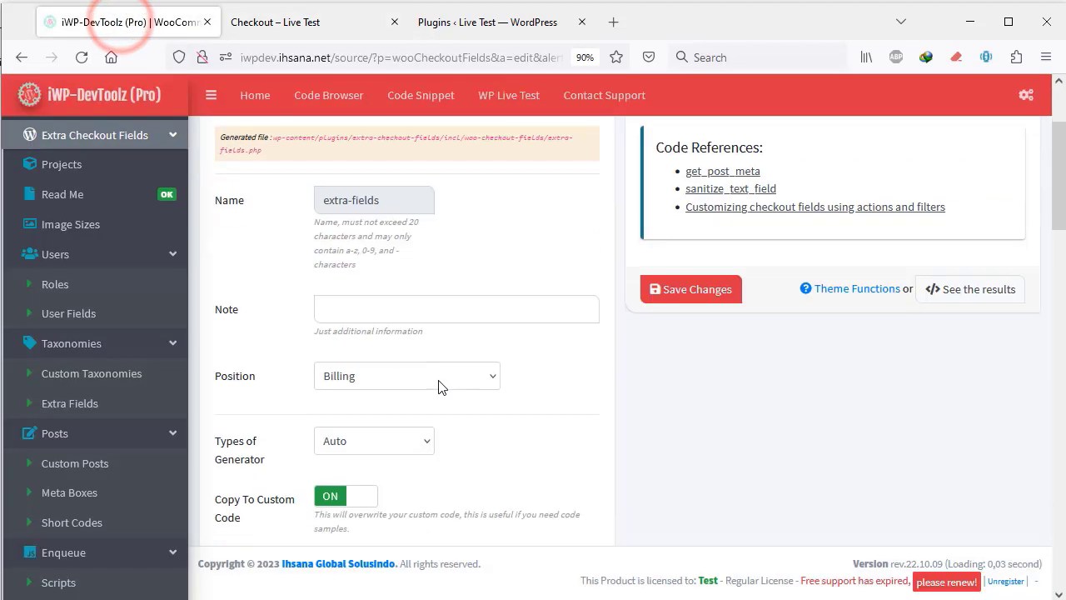
{"action": "scroll", "coordinate": [369, 194], "scroll_direction": "up", "scroll_amount": 1}
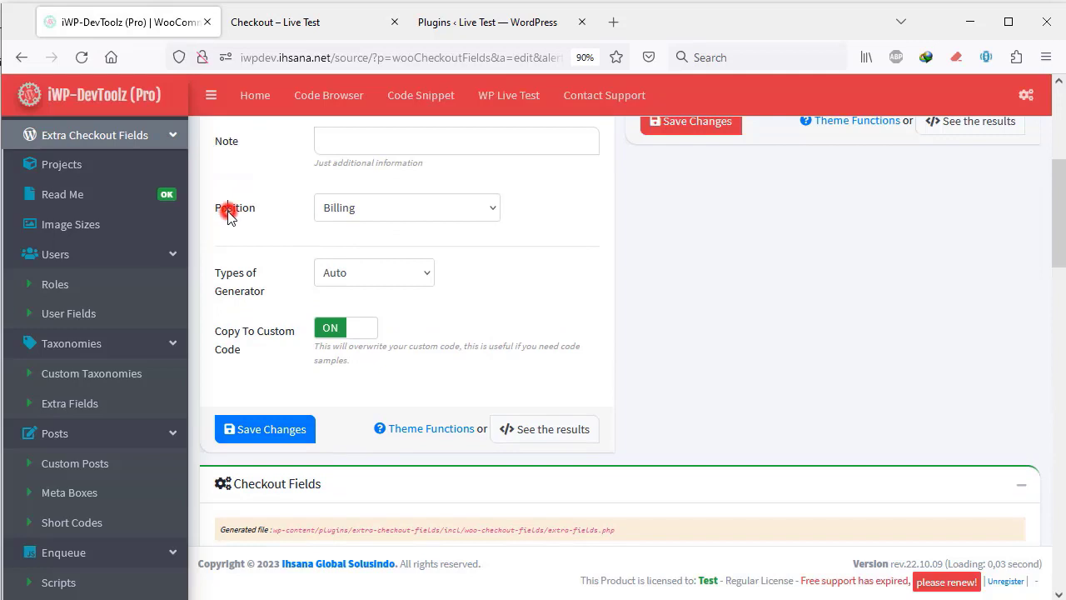
{"action": "double_click", "coordinate": [229, 214]}
{"action": "left_click", "coordinate": [381, 209]}
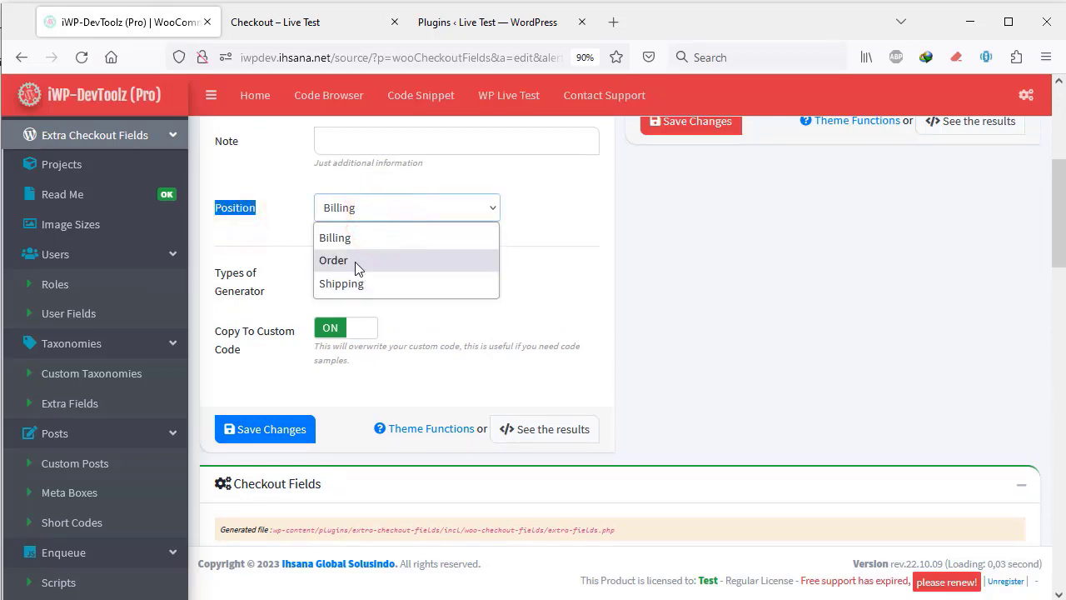
{"action": "left_click", "coordinate": [350, 283]}
{"action": "left_click", "coordinate": [542, 262]}
{"action": "left_click", "coordinate": [277, 435]}
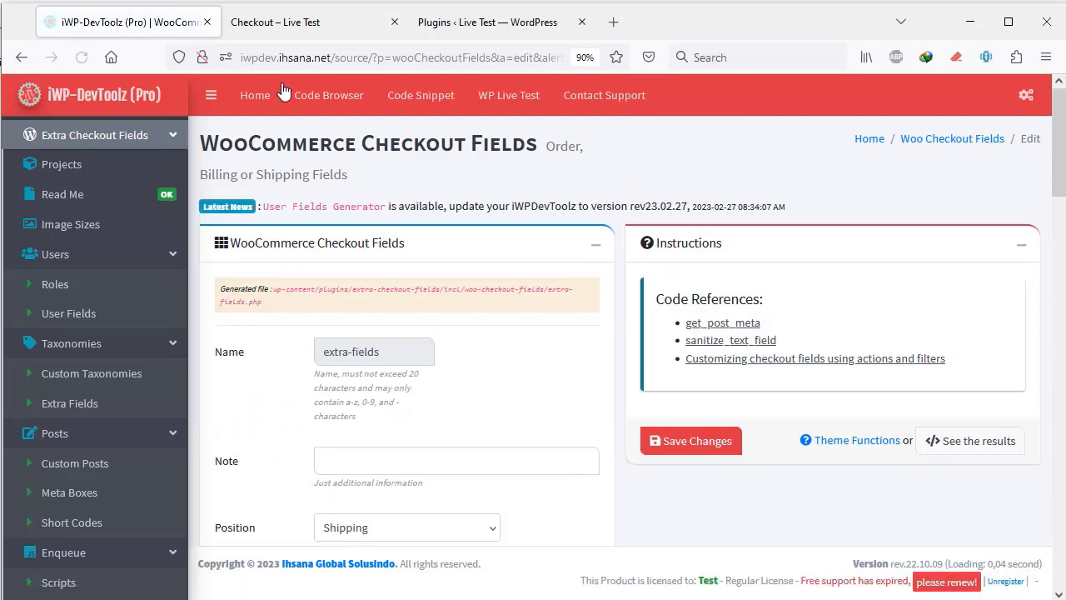
- Reload the checkout page to apply the new Shipping position
{"action": "left_click", "coordinate": [275, 25]}
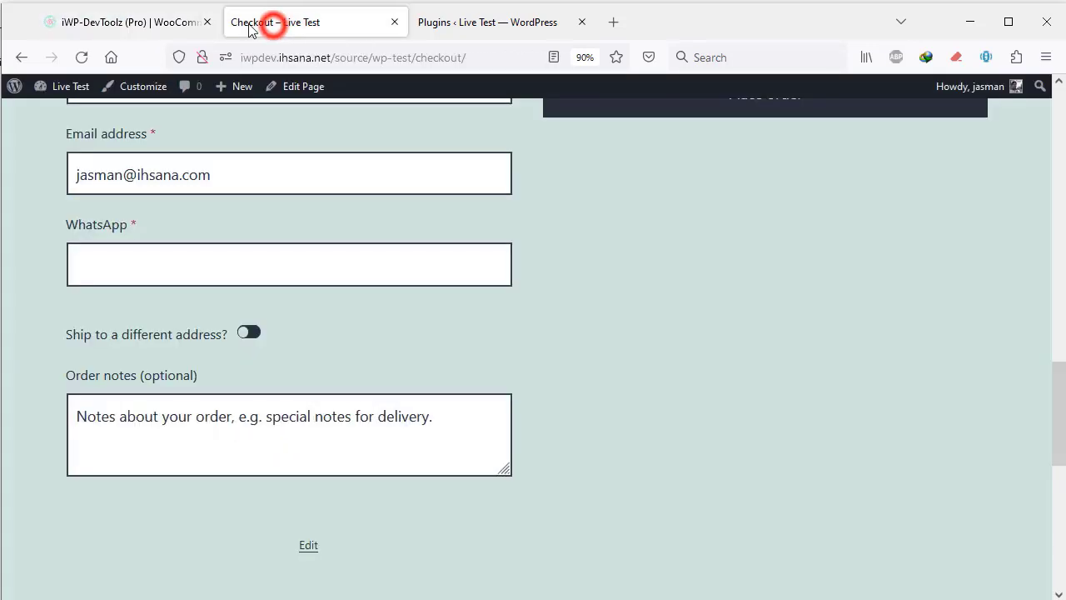
{"action": "left_click", "coordinate": [82, 57]}
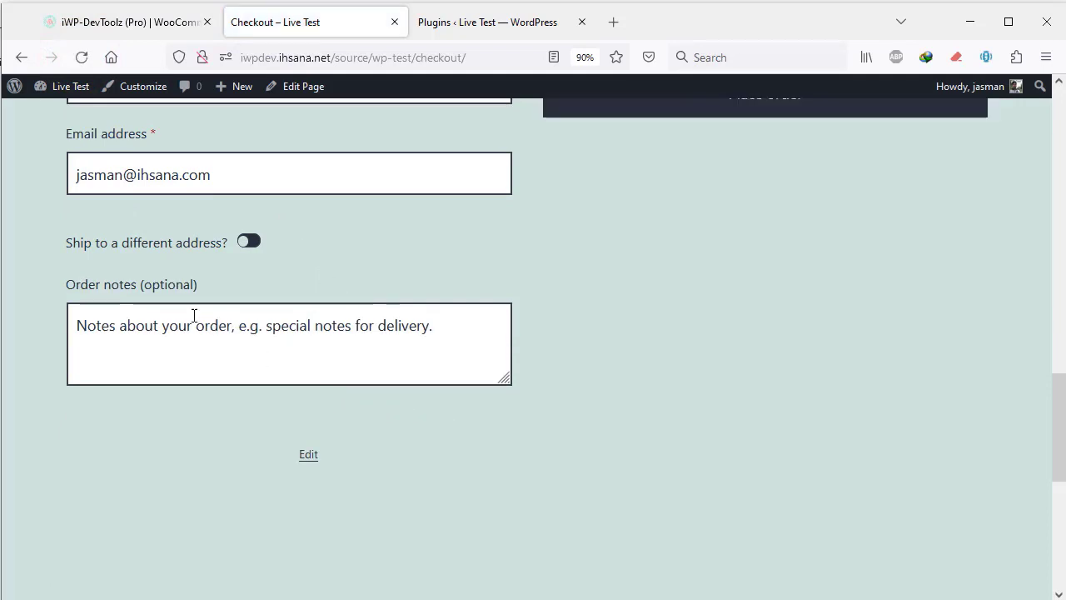
{"action": "scroll", "coordinate": [190, 328], "scroll_direction": "up", "scroll_amount": 5}
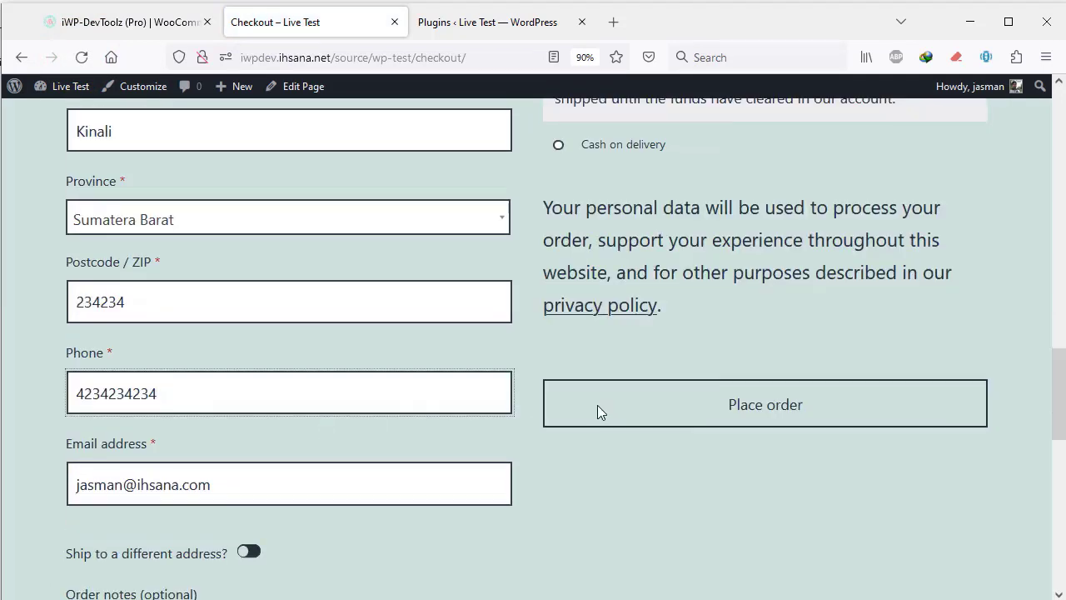
{"action": "left_click", "coordinate": [597, 405]}
- Enable 'Ship to a different address?' and find the WhatsApp field below Postcode / ZIP
{"action": "left_click", "coordinate": [245, 416]}
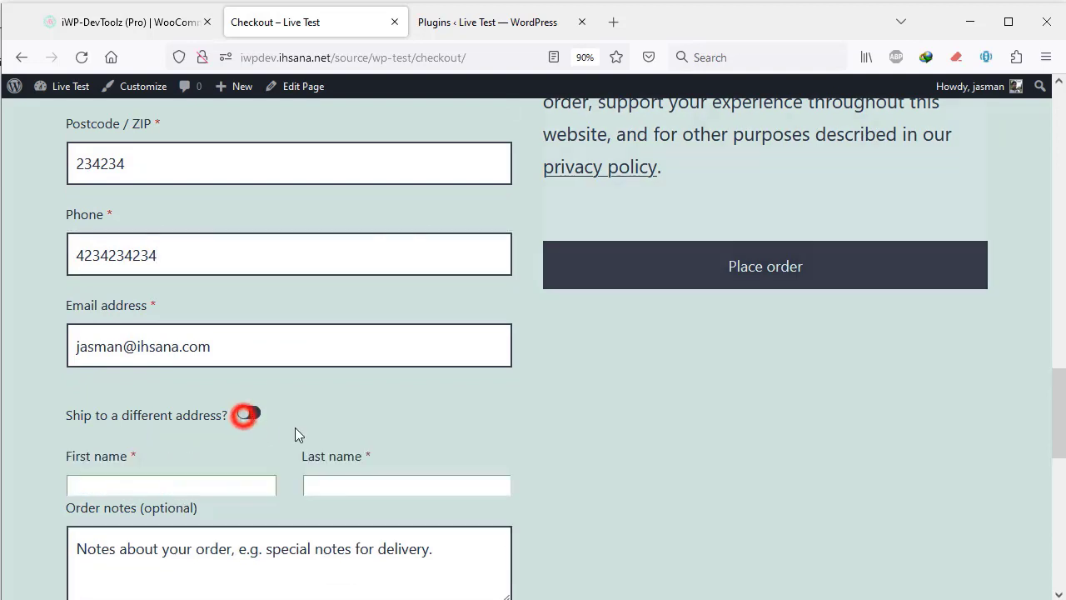
{"action": "scroll", "coordinate": [369, 433], "scroll_direction": "down", "scroll_amount": 8}
{"action": "scroll", "coordinate": [370, 429], "scroll_direction": "down", "scroll_amount": 2}
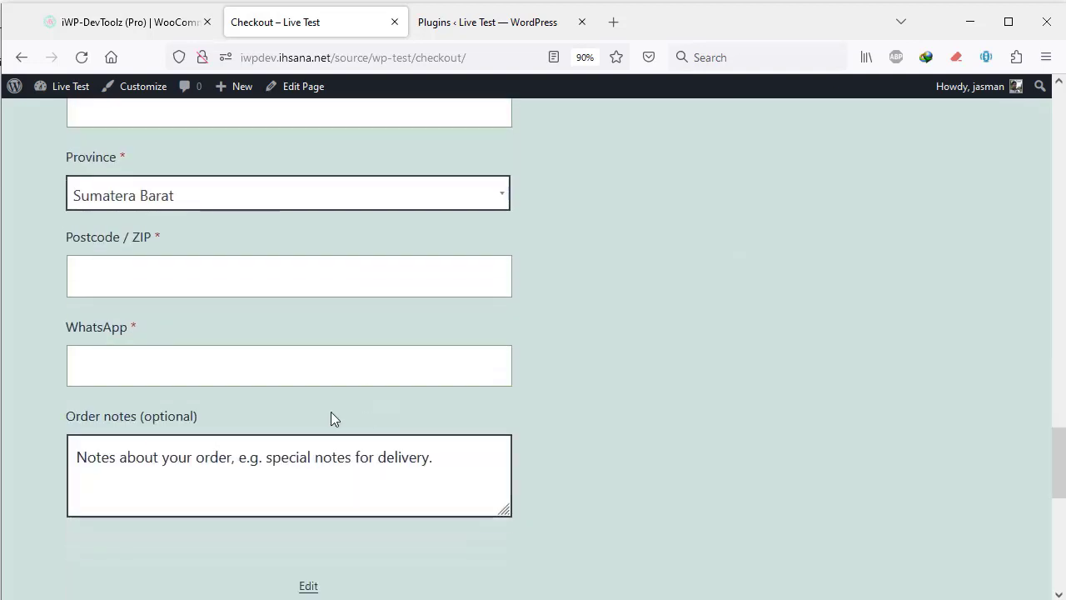
{"action": "left_click", "coordinate": [66, 334]}
{"action": "double_click", "coordinate": [93, 332]}
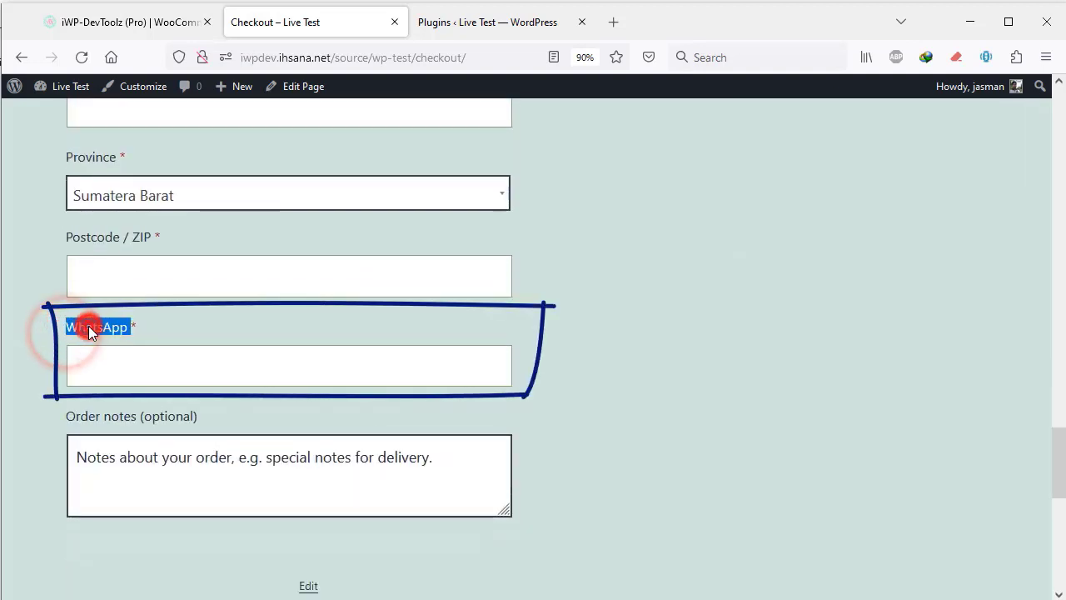
{"action": "scroll", "coordinate": [115, 339], "scroll_direction": "up", "scroll_amount": 1}
{"action": "scroll", "coordinate": [124, 345], "scroll_direction": "up", "scroll_amount": 5}
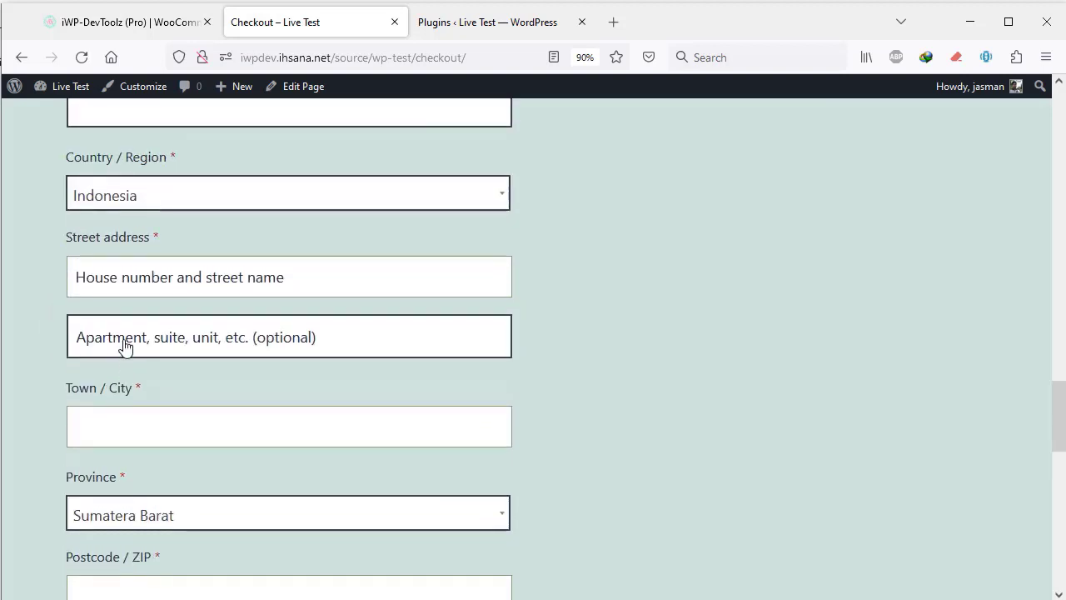
{"action": "scroll", "coordinate": [124, 342], "scroll_direction": "down", "scroll_amount": 4}
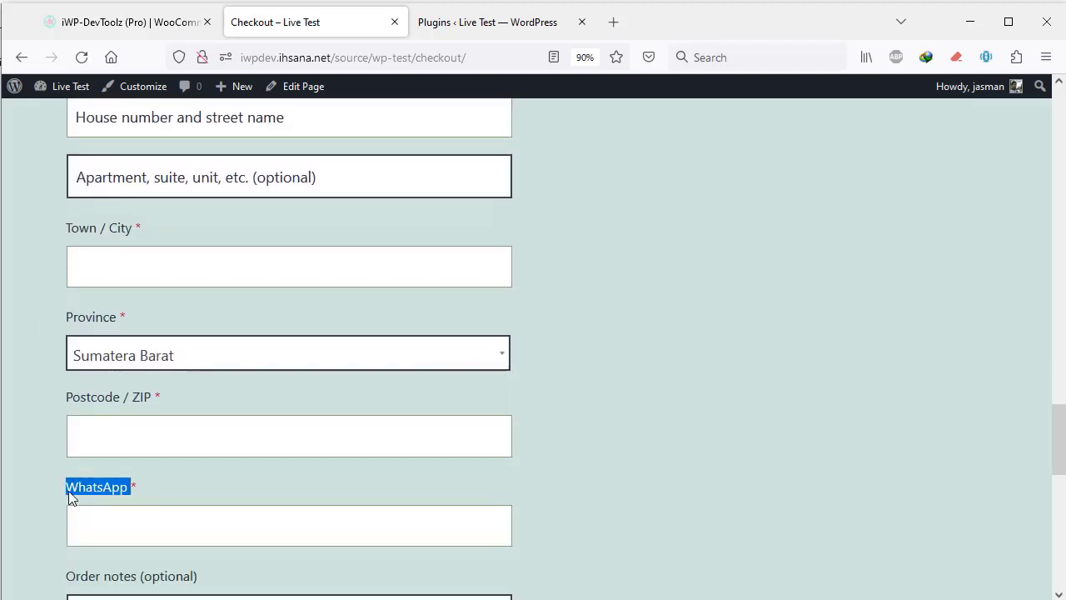
- Set the extra-fields Position to Order, save the changes, and return to the Live Test checkout
{"action": "left_click", "coordinate": [148, 21]}
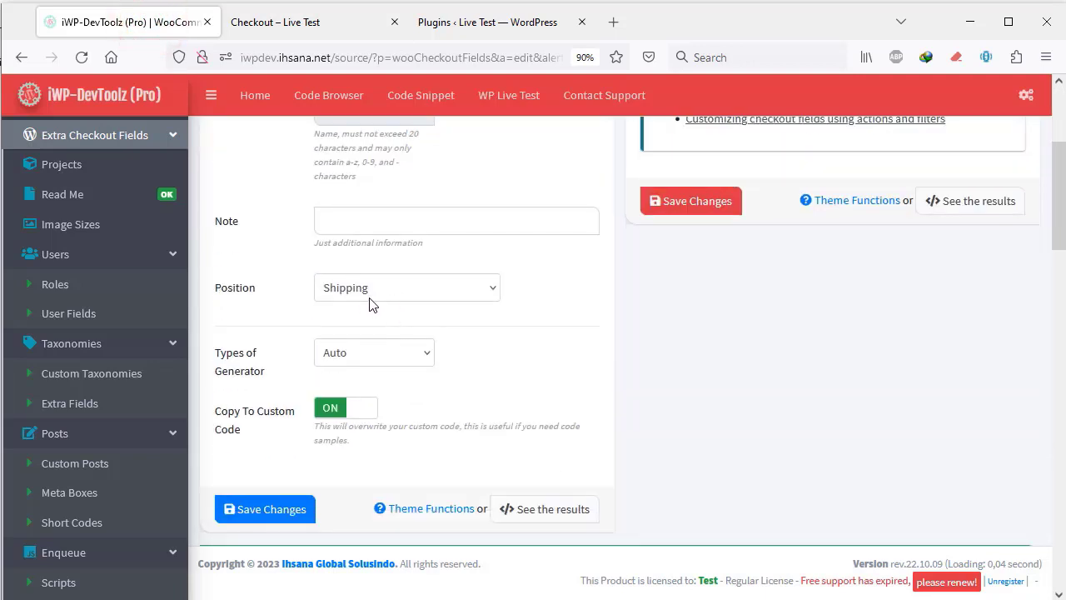
{"action": "left_click", "coordinate": [369, 292]}
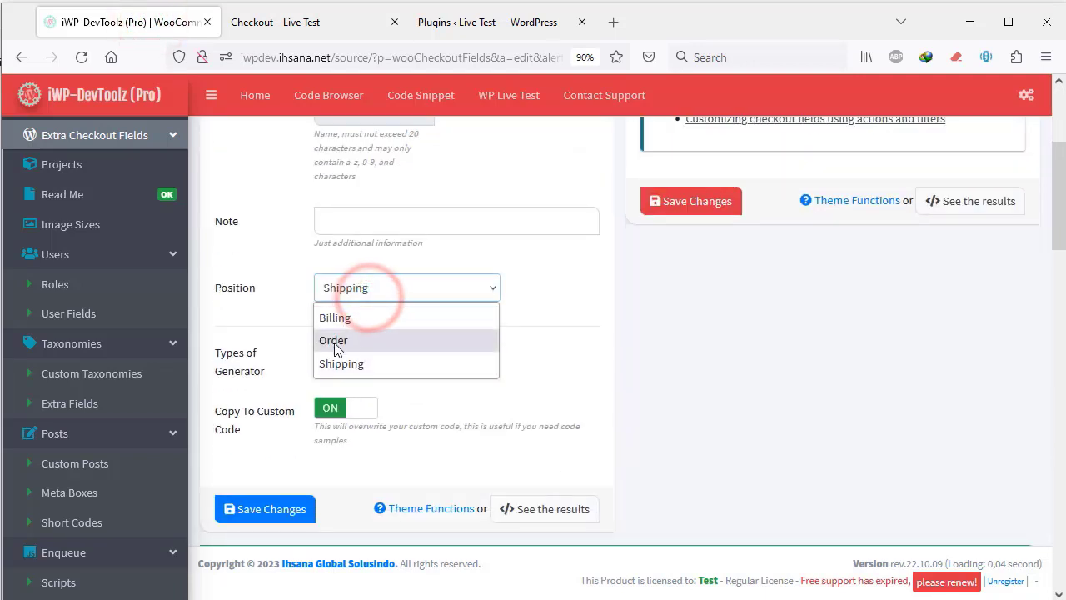
{"action": "left_click", "coordinate": [349, 340]}
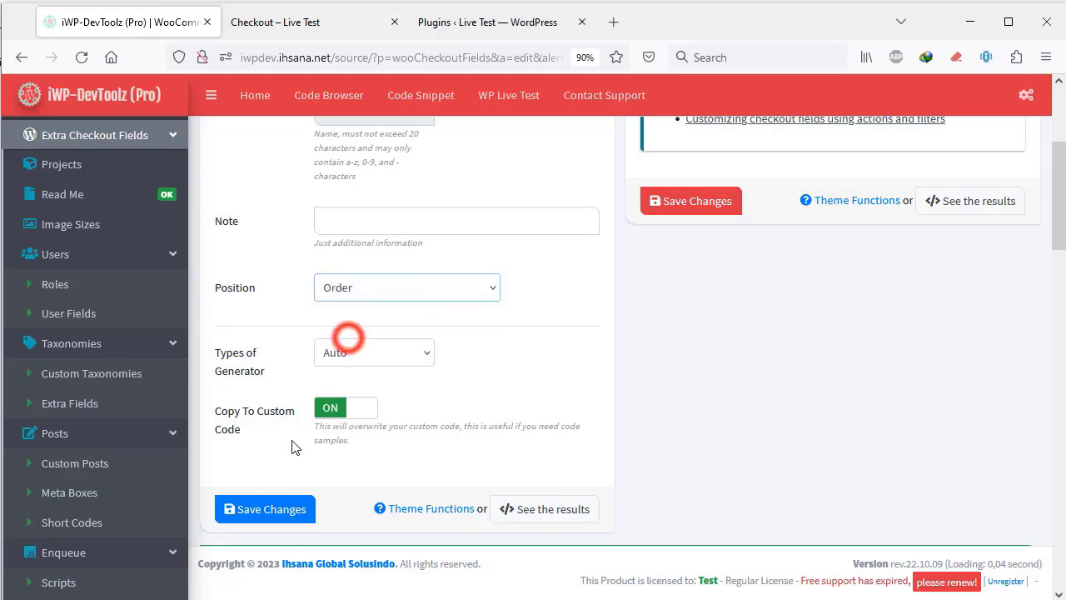
{"action": "left_click", "coordinate": [238, 509]}
{"action": "left_click", "coordinate": [329, 21]}
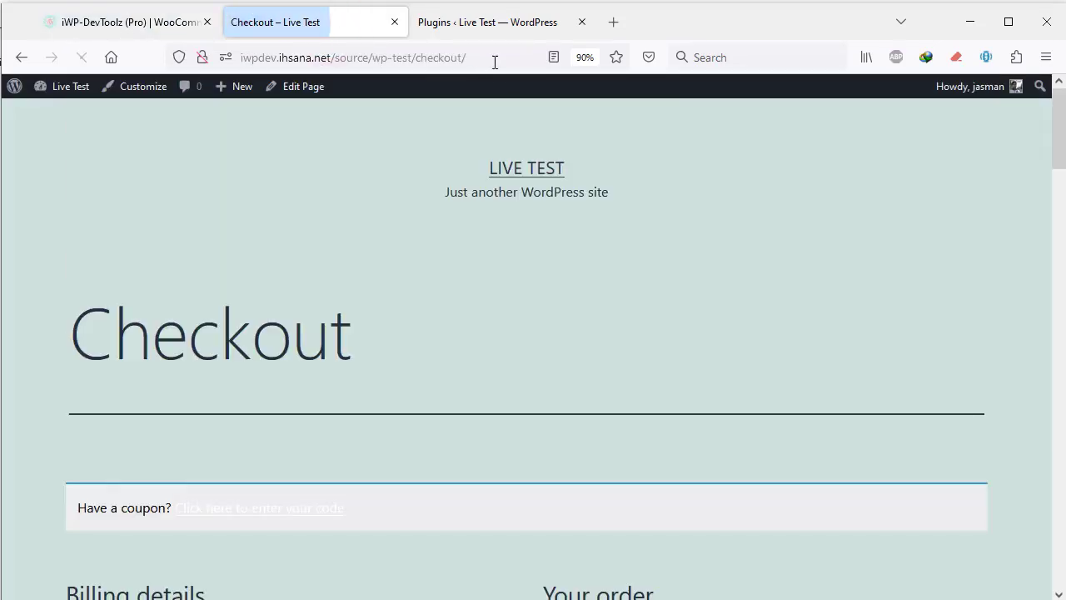
- Confirm on the reloaded checkout that the required WhatsApp field appears beneath Order notes
{"action": "scroll", "coordinate": [472, 283], "scroll_direction": "down", "scroll_amount": 10}
{"action": "scroll", "coordinate": [404, 271], "scroll_direction": "down", "scroll_amount": 5}
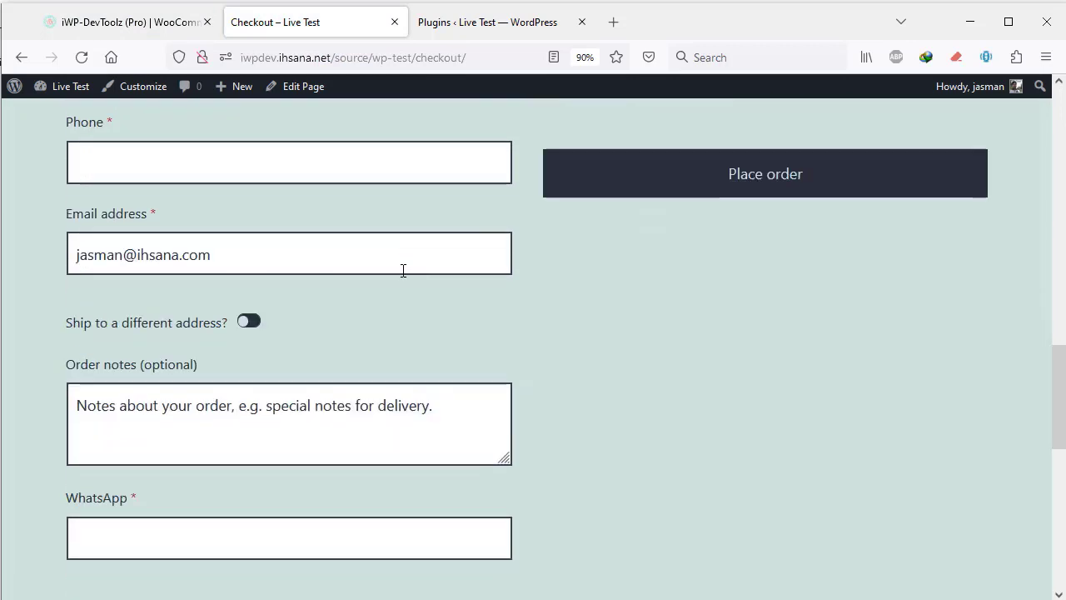
{"action": "scroll", "coordinate": [307, 285], "scroll_direction": "up", "scroll_amount": 1}
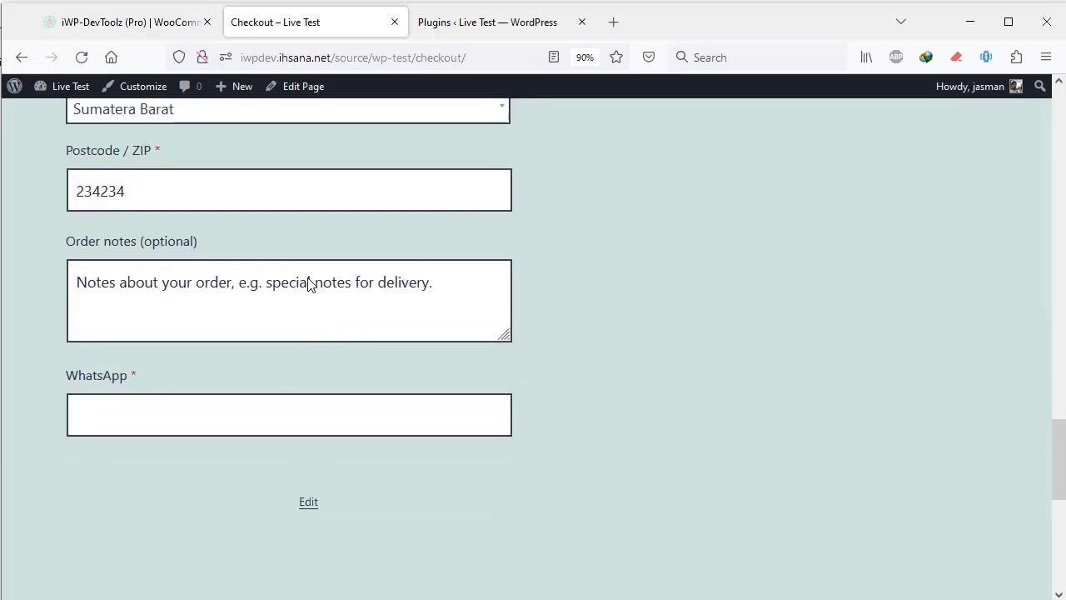
{"action": "triple_click", "coordinate": [227, 376]}
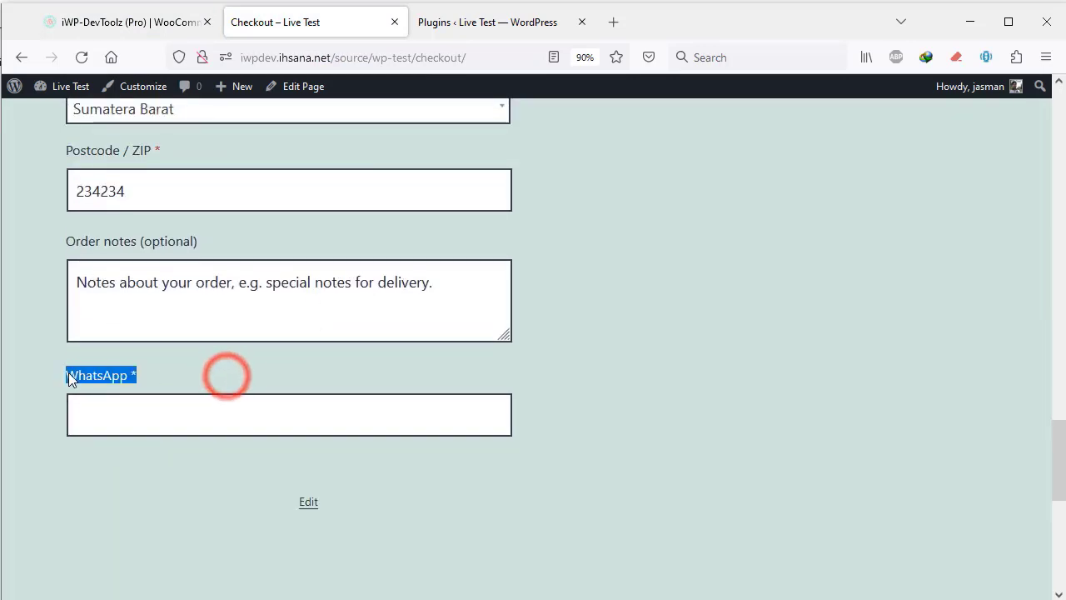
{"action": "scroll", "coordinate": [207, 369], "scroll_direction": "up", "scroll_amount": 1}
{"action": "mouse_move", "coordinate": [41, 435]}
{"action": "left_mouse_down"}
{"action": "mouse_move", "coordinate": [521, 525]}
{"action": "mouse_move", "coordinate": [537, 432]}
{"action": "left_mouse_up"}
{"action": "left_click_drag", "start_coordinate": [37, 433], "coordinate": [429, 433]}
{"action": "left_click", "coordinate": [71, 324]}
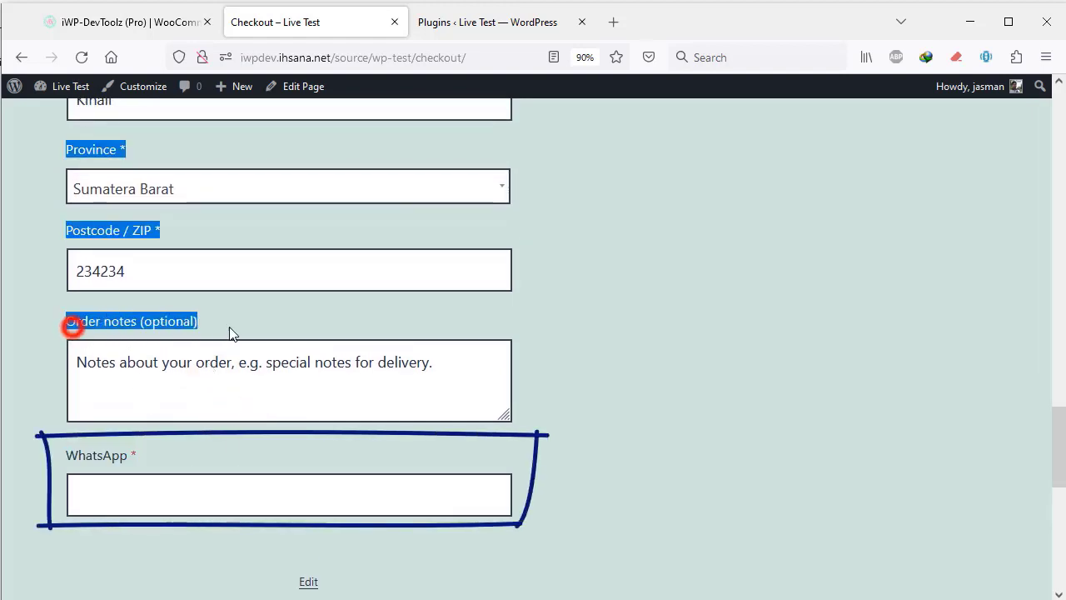
{"action": "left_click", "coordinate": [153, 443]}
{"action": "left_click", "coordinate": [129, 22]}
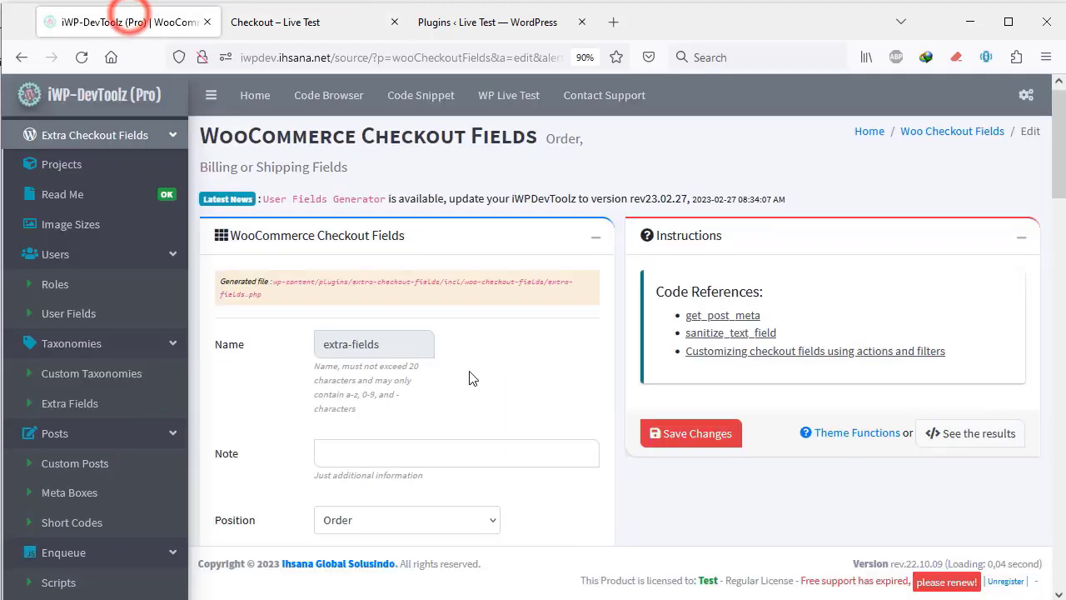
- Change the WhatsApp field's Position to Shipping and save the checkout field settings
{"action": "scroll", "coordinate": [400, 333], "scroll_direction": "down", "scroll_amount": 4}
{"action": "left_click", "coordinate": [401, 273]}
{"action": "left_click", "coordinate": [401, 272]}
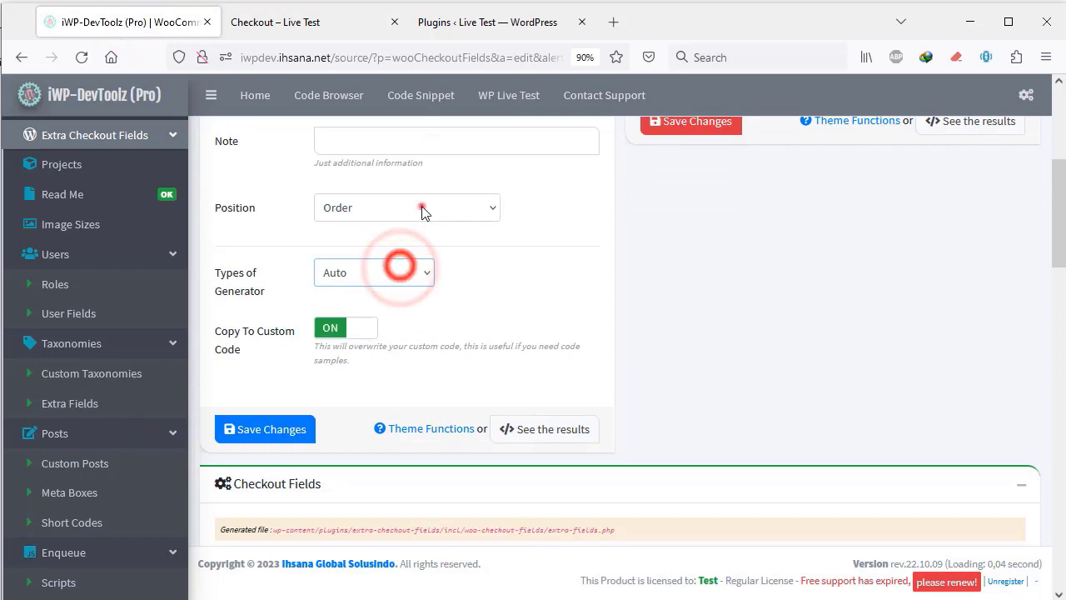
{"action": "left_click", "coordinate": [417, 206]}
{"action": "left_click", "coordinate": [370, 285]}
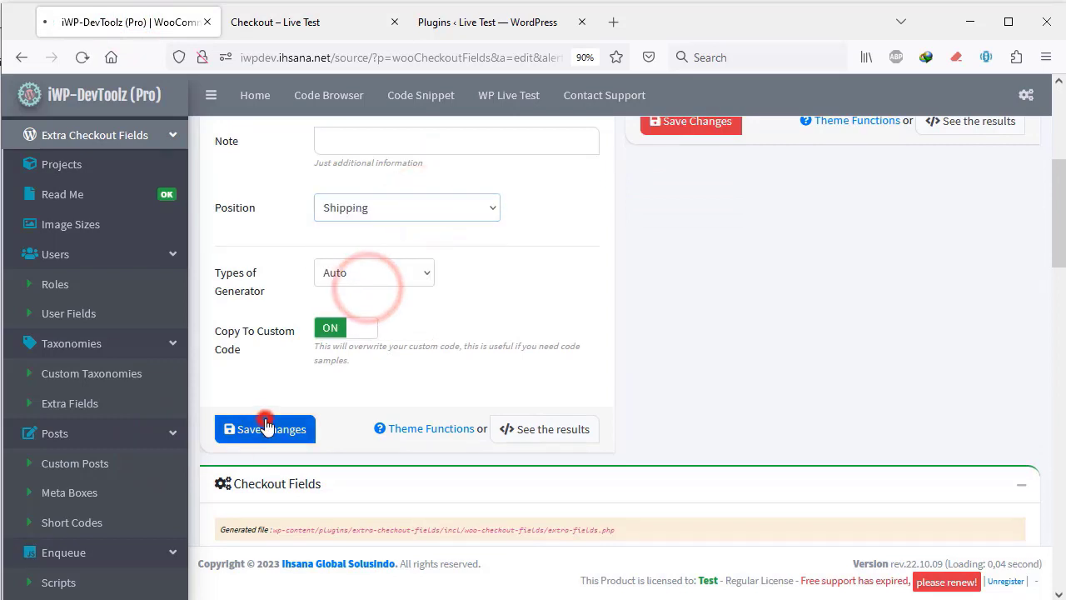
{"action": "left_click", "coordinate": [262, 426]}
- Reload the checkout and verify WhatsApp now sits above Order notes, below Postcode / ZIP
{"action": "left_click", "coordinate": [304, 34]}
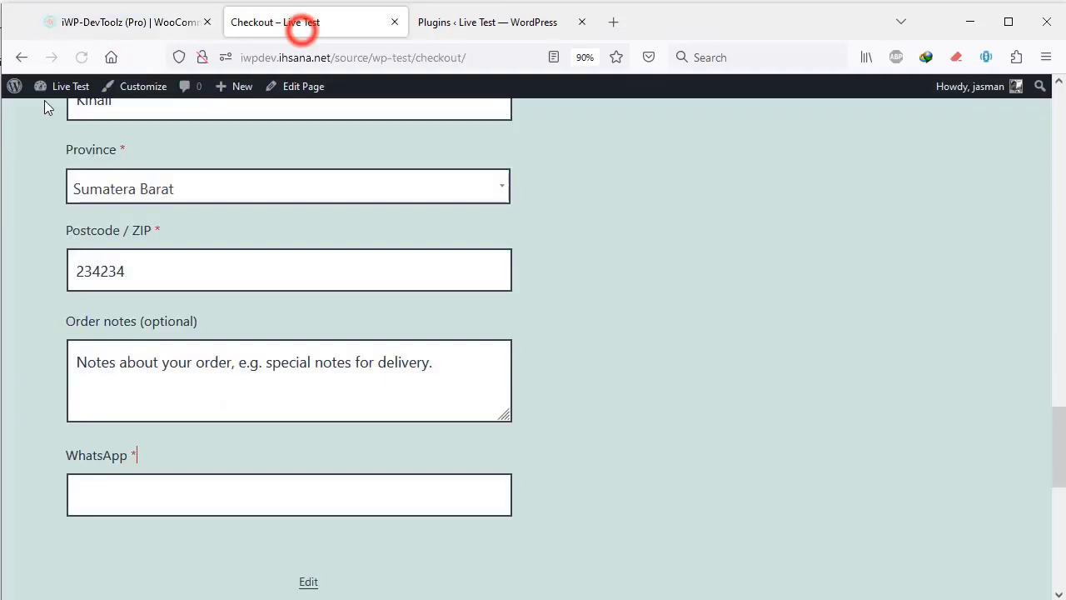
{"action": "left_click", "coordinate": [81, 57]}
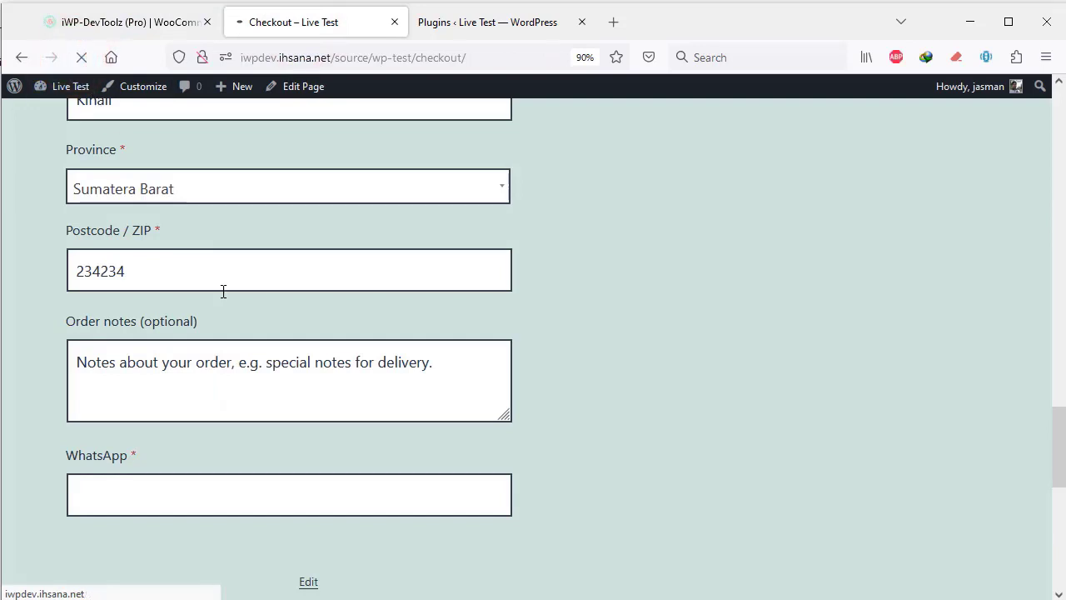
{"action": "scroll", "coordinate": [250, 350], "scroll_direction": "up", "scroll_amount": 2}
{"action": "scroll", "coordinate": [270, 424], "scroll_direction": "down", "scroll_amount": 4}
{"action": "scroll", "coordinate": [270, 423], "scroll_direction": "up", "scroll_amount": 4}
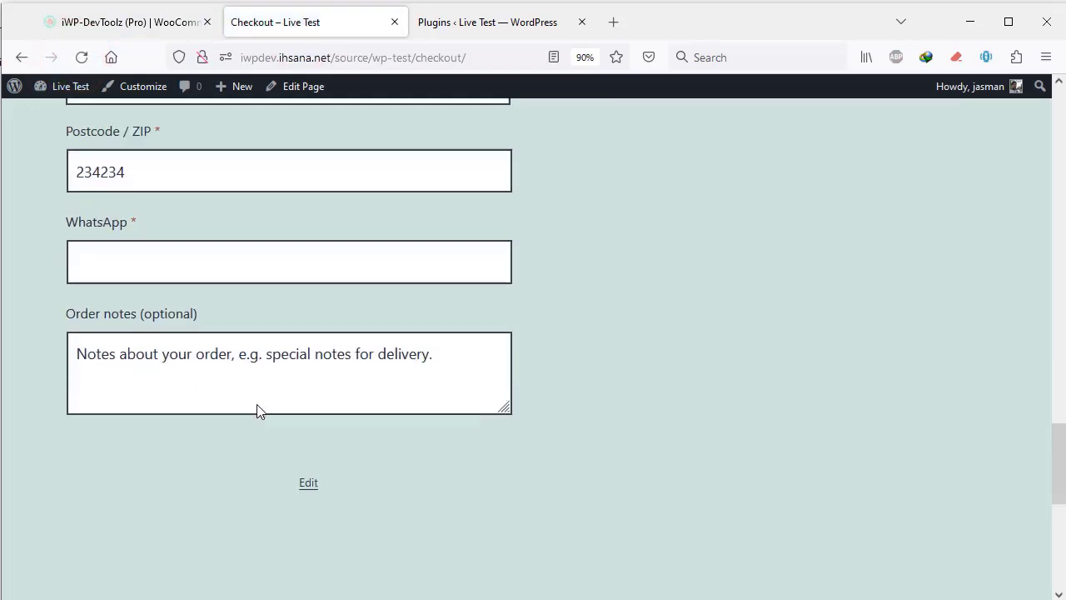
{"action": "left_click", "coordinate": [90, 363]}
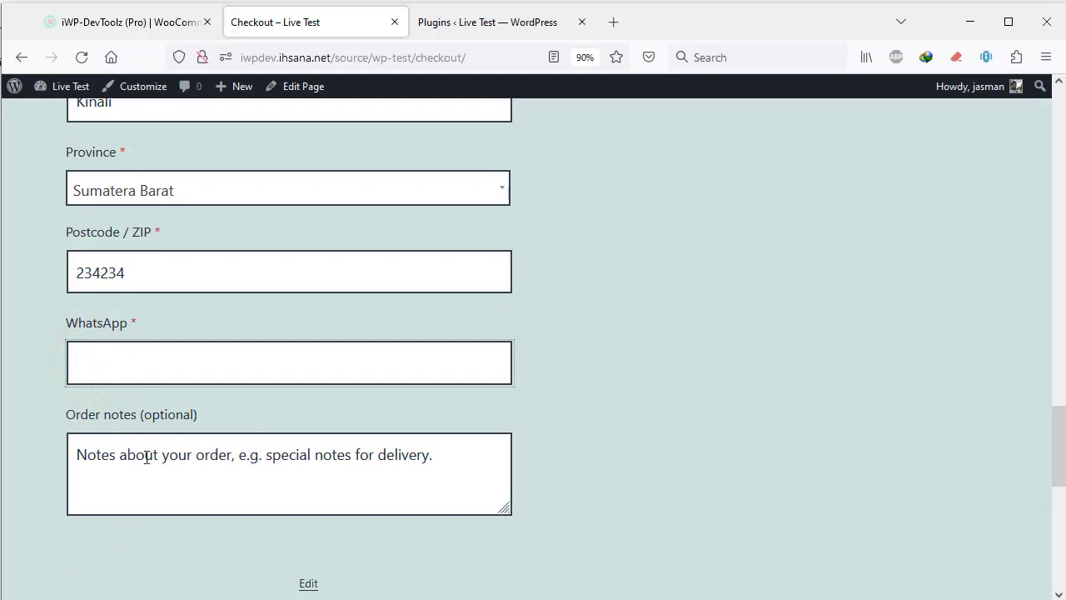
{"action": "scroll", "coordinate": [261, 374], "scroll_direction": "up", "scroll_amount": 6}
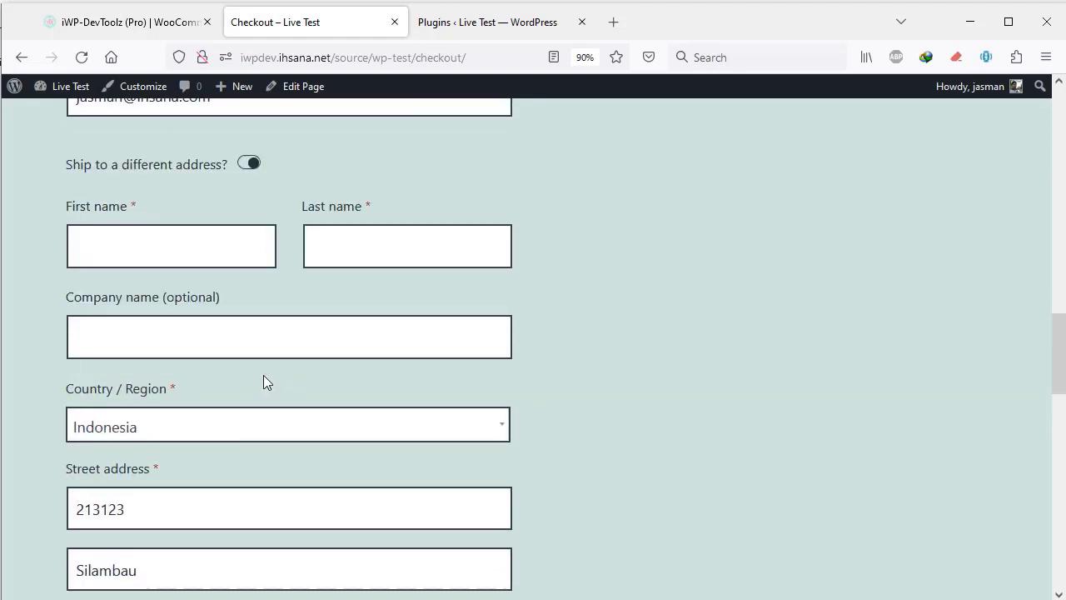
{"action": "scroll", "coordinate": [263, 380], "scroll_direction": "down", "scroll_amount": 3}
{"action": "scroll", "coordinate": [268, 378], "scroll_direction": "up", "scroll_amount": 4}
{"action": "scroll", "coordinate": [214, 374], "scroll_direction": "down", "scroll_amount": 1}
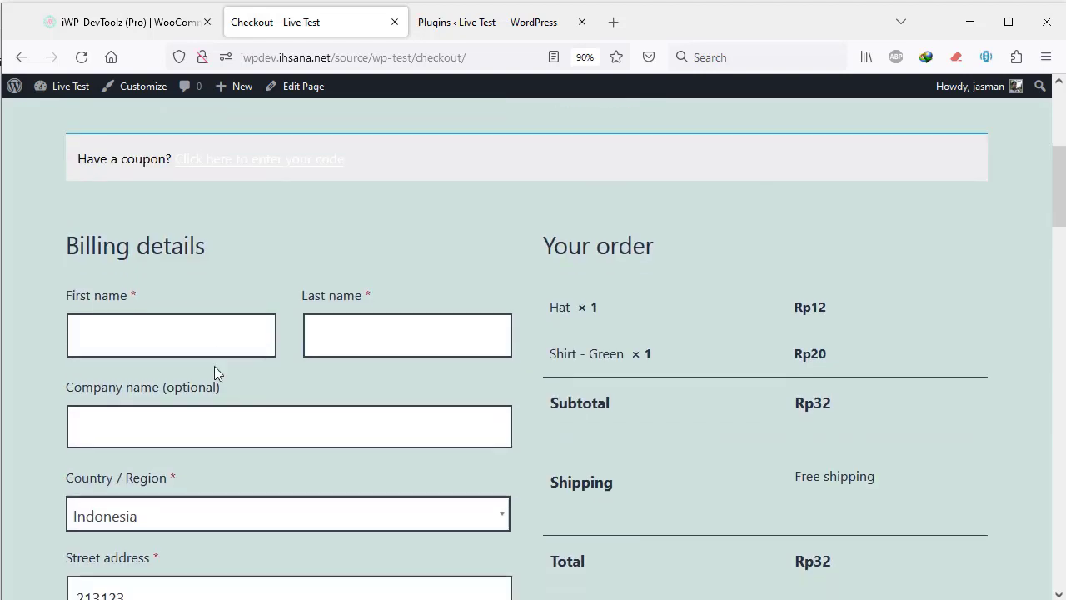
- Enter the customer's first and last name in the billing name fields
{"action": "left_click", "coordinate": [214, 367]}
{"action": "left_click", "coordinate": [197, 289]}
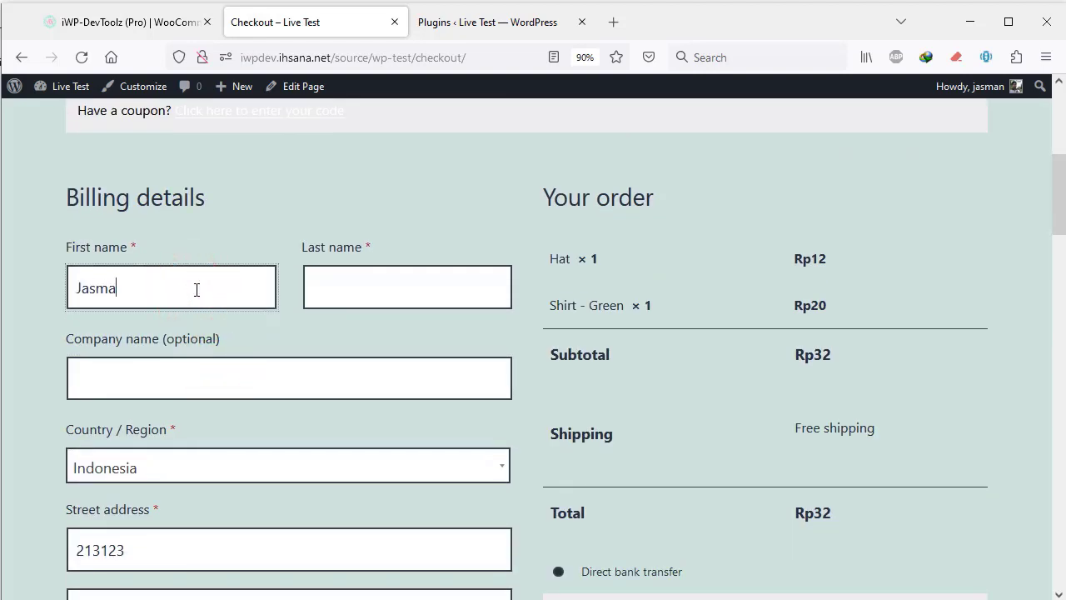
{"action": "left_click", "coordinate": [369, 286]}
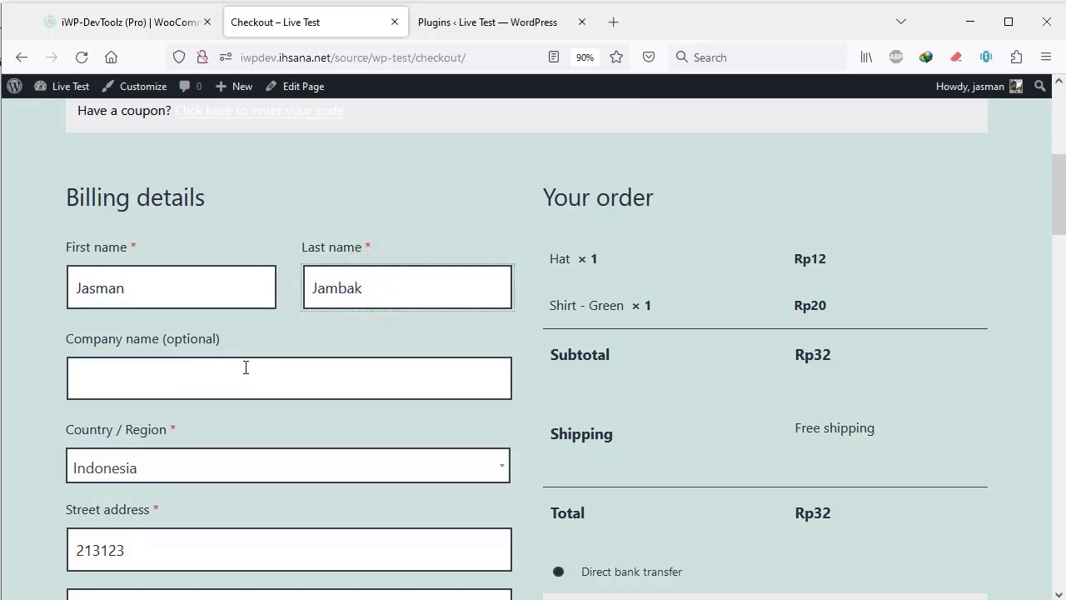
{"action": "left_click", "coordinate": [245, 367]}
{"action": "scroll", "coordinate": [228, 417], "scroll_direction": "down", "scroll_amount": 10}
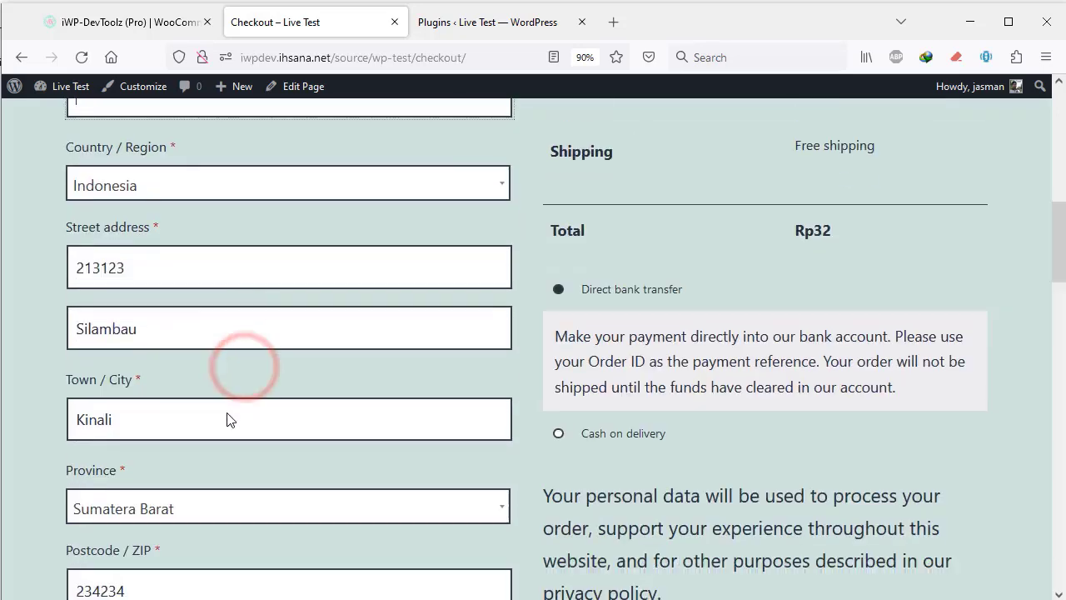
{"action": "scroll", "coordinate": [228, 411], "scroll_direction": "up", "scroll_amount": 3}
- Fill in the billing Phone field and the WhatsApp field with the customer's phone numbers
{"action": "left_click", "coordinate": [136, 321]}
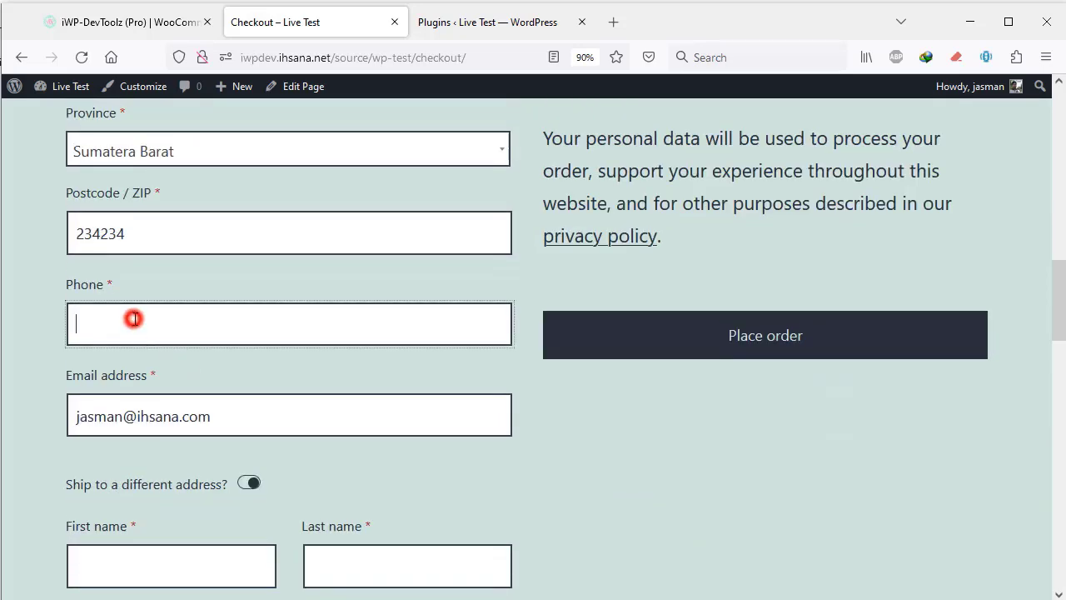
{"action": "type", "text": "457756"}
{"action": "scroll", "coordinate": [292, 492], "scroll_direction": "down", "scroll_amount": 3}
{"action": "type", "text": "76"}
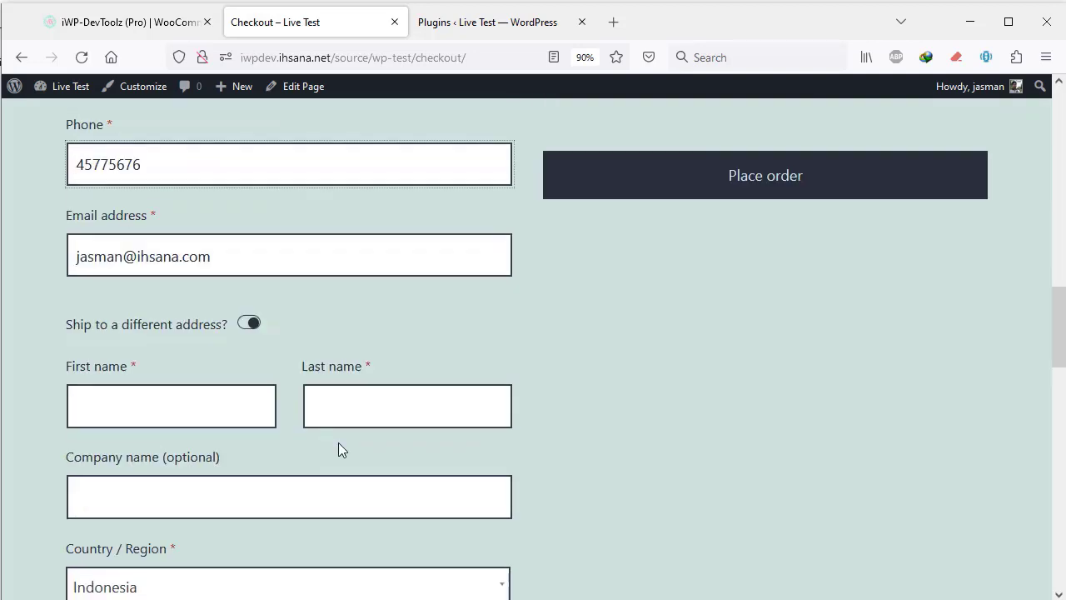
{"action": "scroll", "coordinate": [321, 414], "scroll_direction": "down", "scroll_amount": 10}
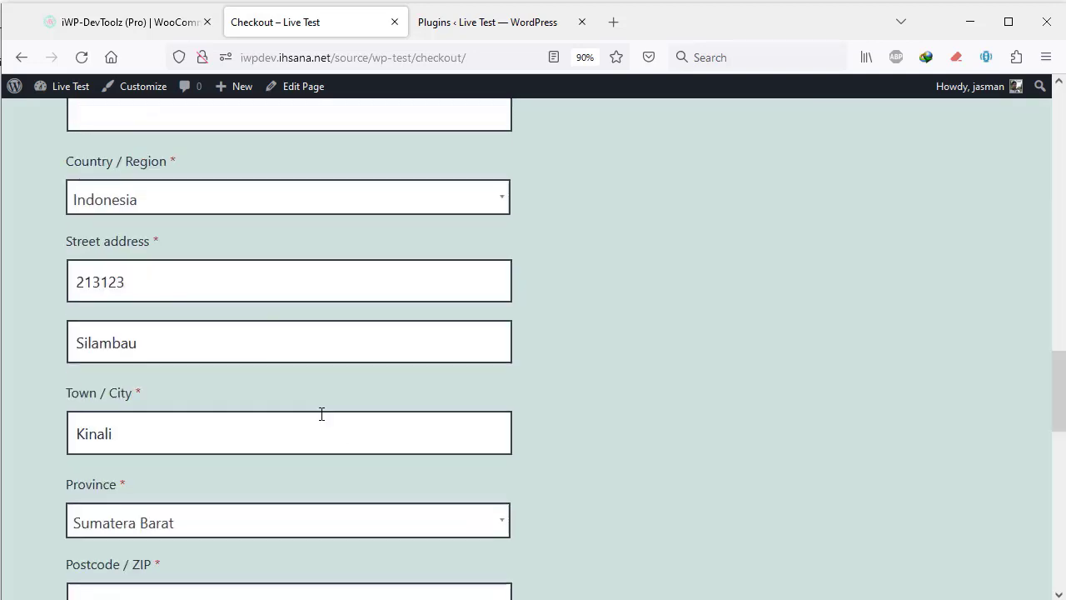
{"action": "scroll", "coordinate": [314, 408], "scroll_direction": "up", "scroll_amount": 2}
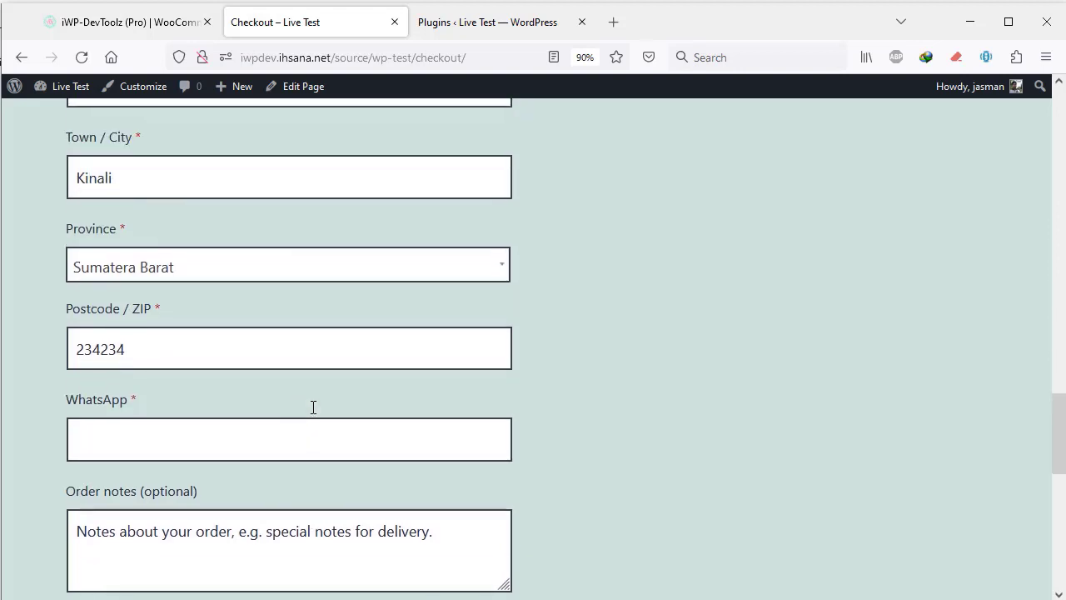
{"action": "left_click", "coordinate": [158, 451]}
{"action": "type", "text": "567567567567"}
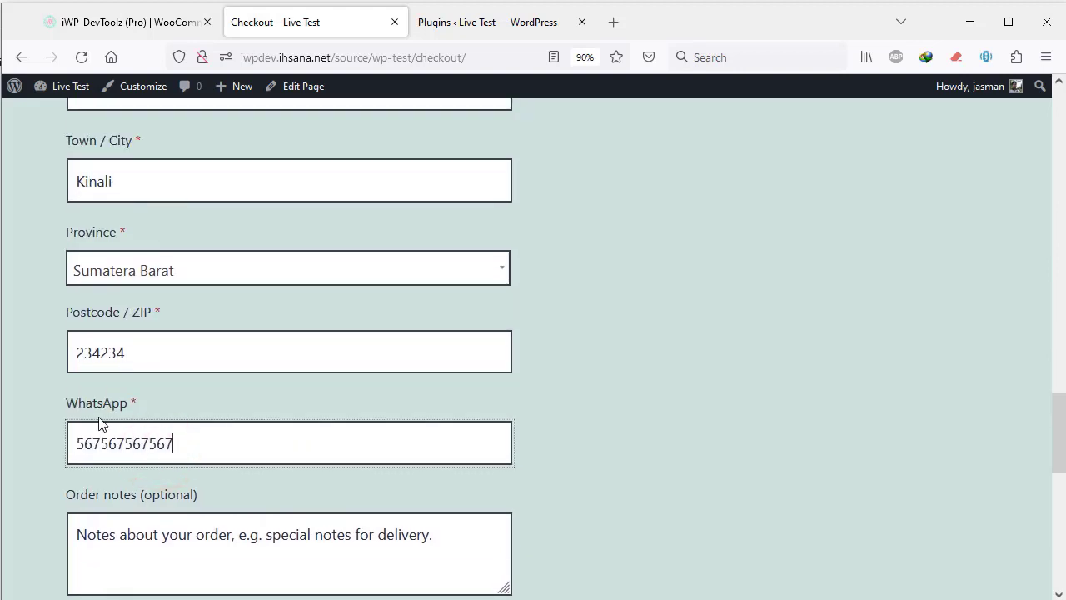
{"action": "scroll", "coordinate": [158, 415], "scroll_direction": "up", "scroll_amount": 4}
{"action": "scroll", "coordinate": [161, 413], "scroll_direction": "up", "scroll_amount": 5}
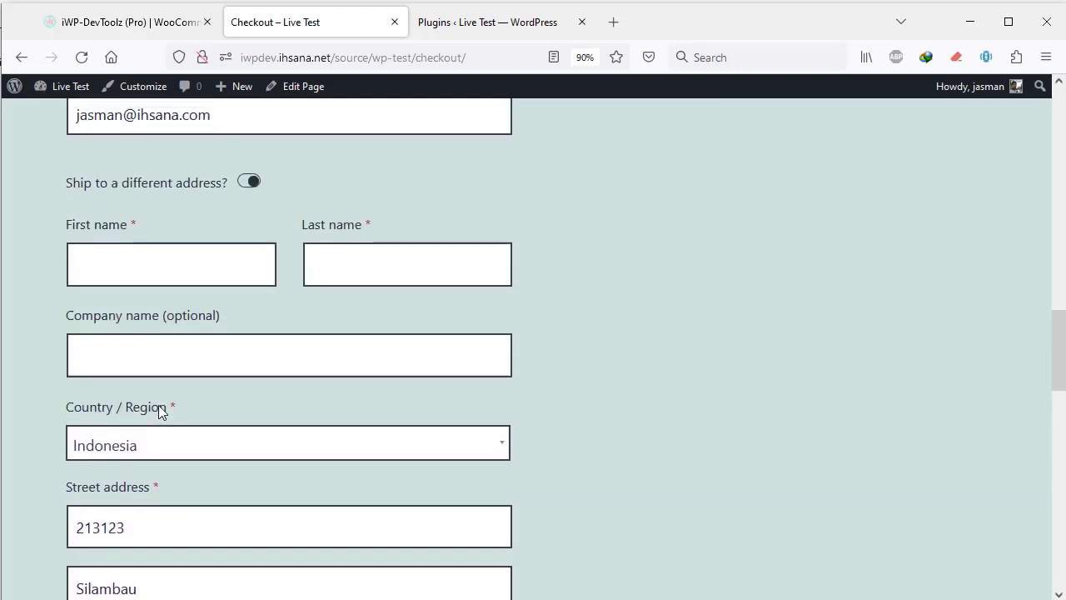
- Enter the customer's first and last name in the shipping name fields
{"action": "left_click", "coordinate": [126, 481]}
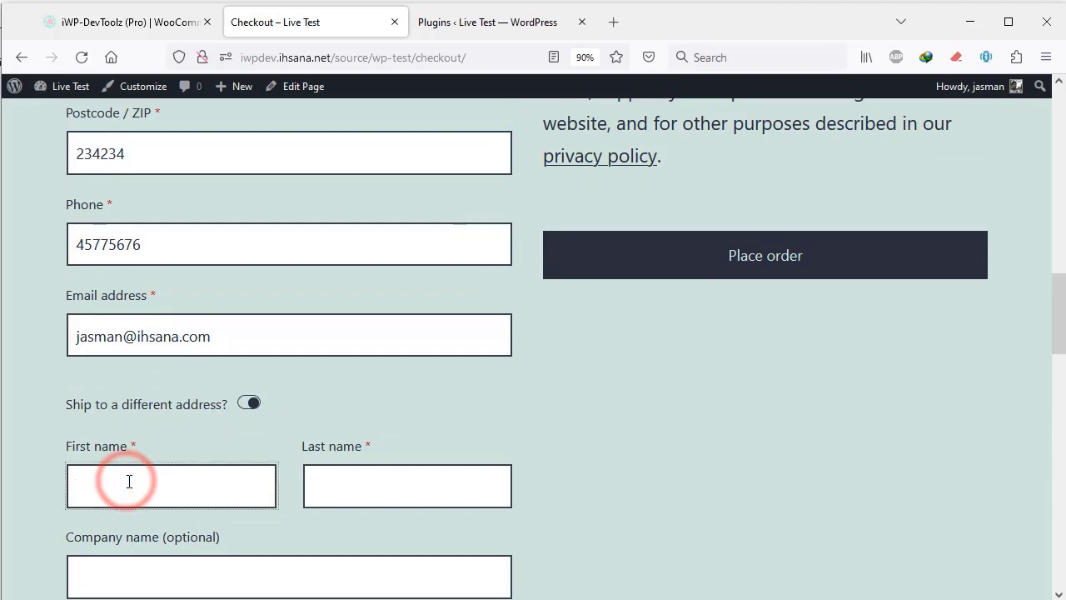
{"action": "key", "text": "Tab"}
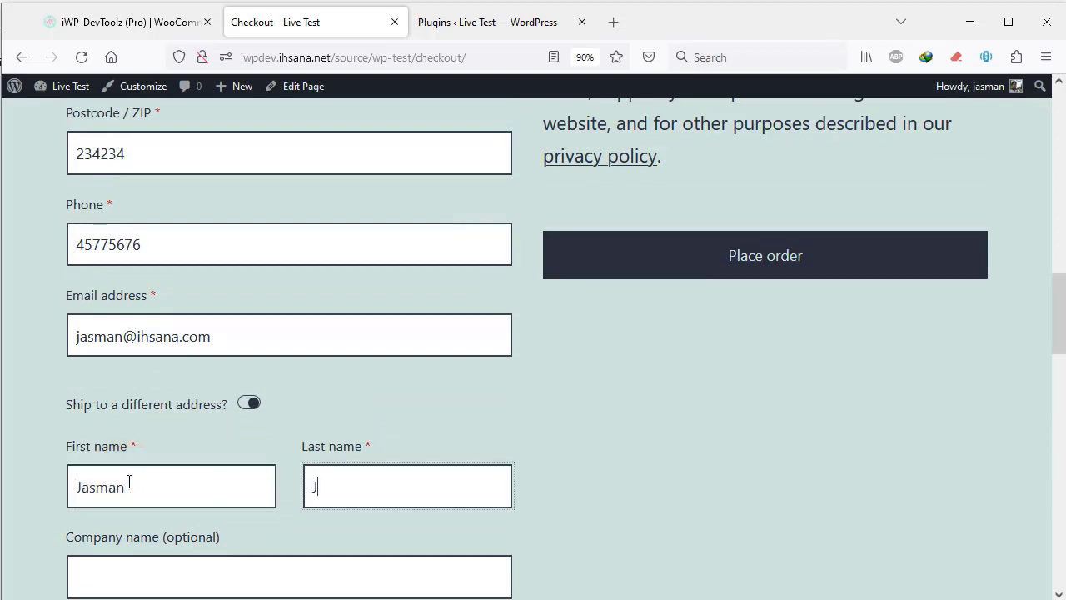
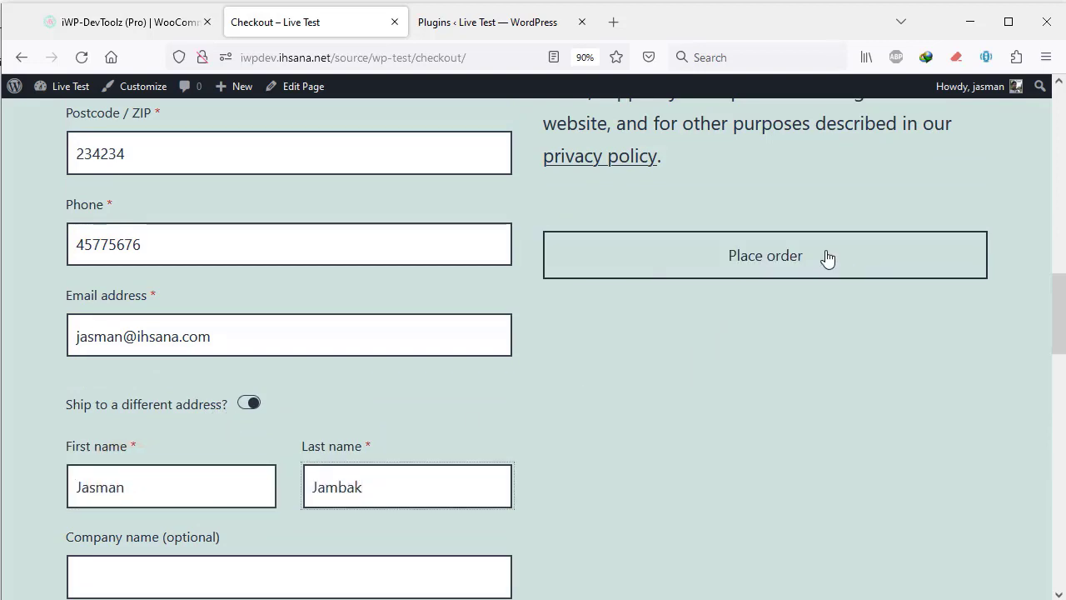
- Place the test order and review the Order received confirmation (Rp32, Direct bank transfer)
{"action": "left_click", "coordinate": [777, 269]}
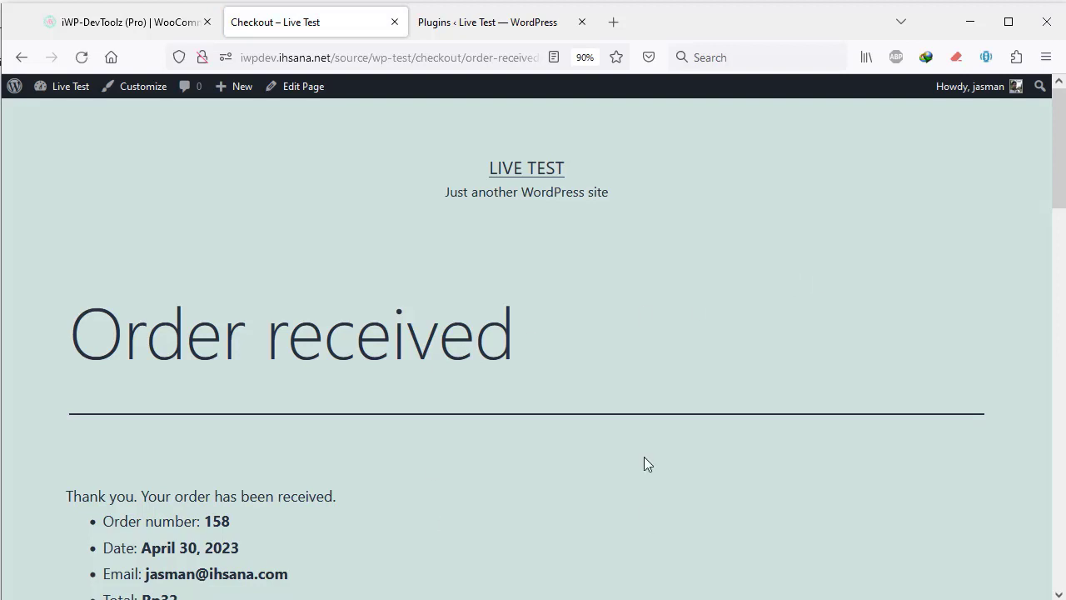
{"action": "scroll", "coordinate": [223, 337], "scroll_direction": "down", "scroll_amount": 5}
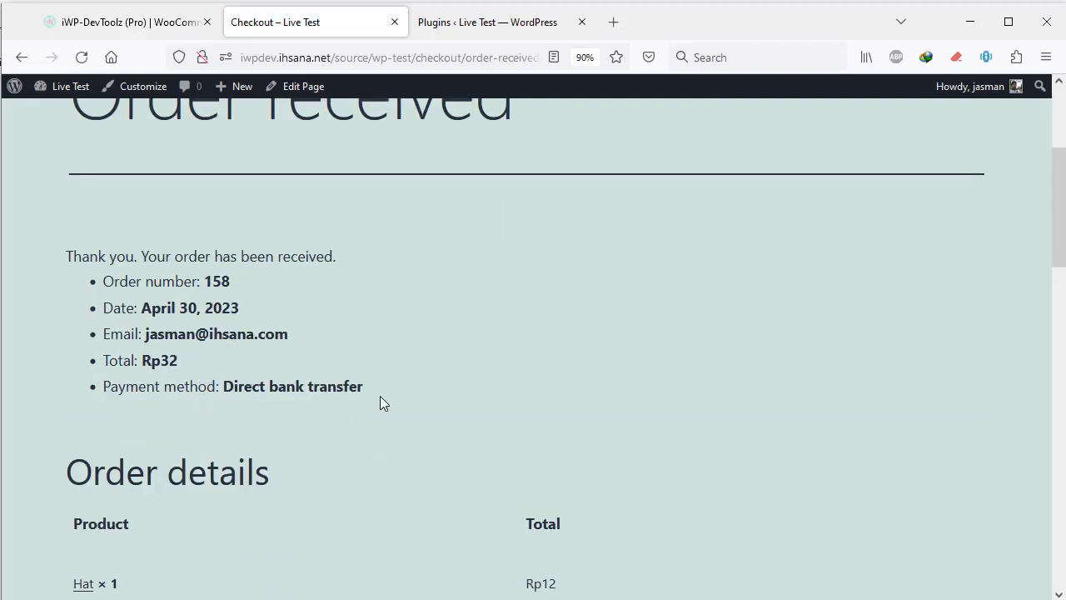
{"action": "scroll", "coordinate": [316, 405], "scroll_direction": "down", "scroll_amount": 5}
{"action": "scroll", "coordinate": [317, 405], "scroll_direction": "down", "scroll_amount": 15}
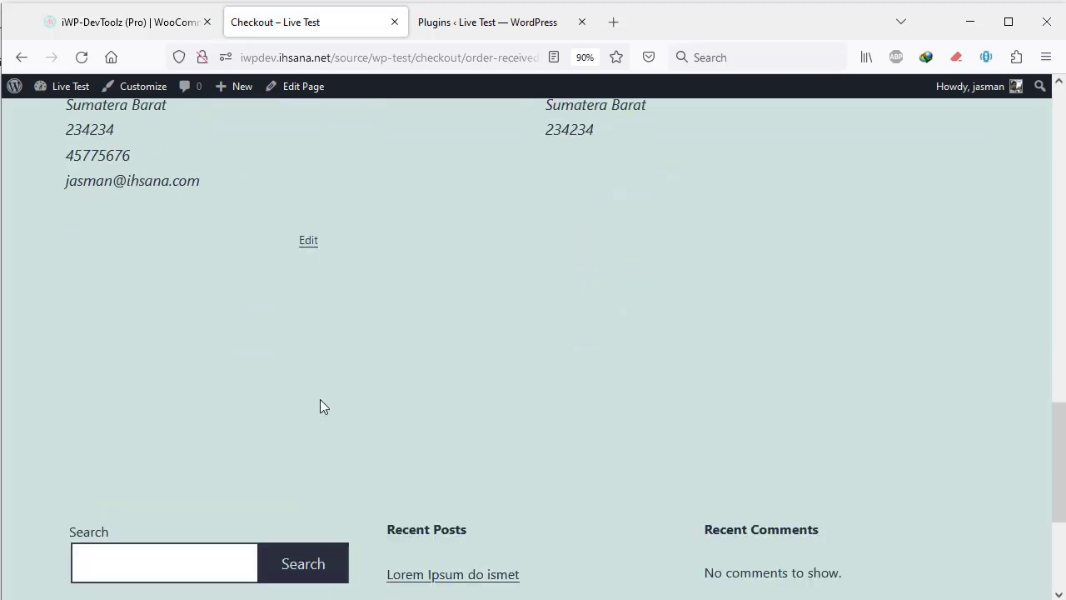
{"action": "scroll", "coordinate": [333, 391], "scroll_direction": "up", "scroll_amount": 13}
{"action": "left_click", "coordinate": [456, 18]}
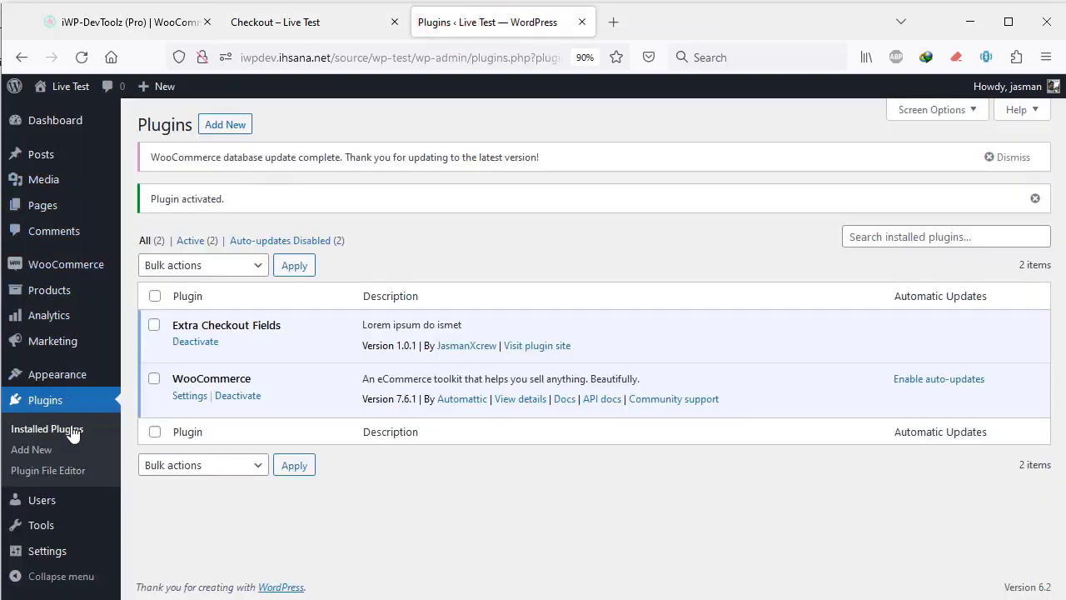
- Open the newest order from WooCommerce Orders and check its saved WhatsApp number under Billing
{"action": "mouse_move", "coordinate": [72, 269]}
{"action": "left_click", "coordinate": [167, 293]}
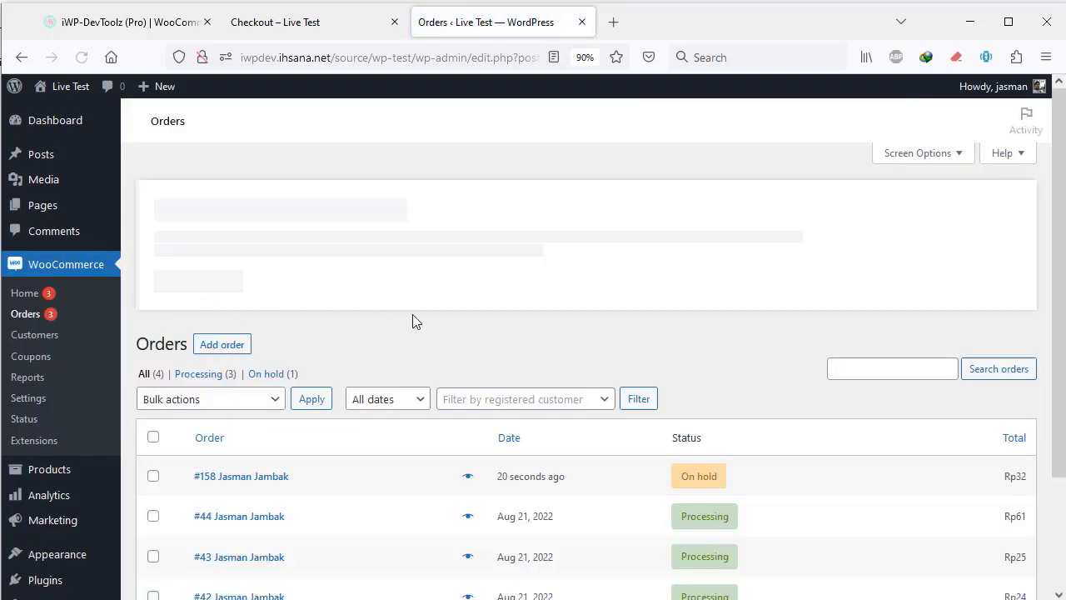
{"action": "left_click", "coordinate": [243, 481]}
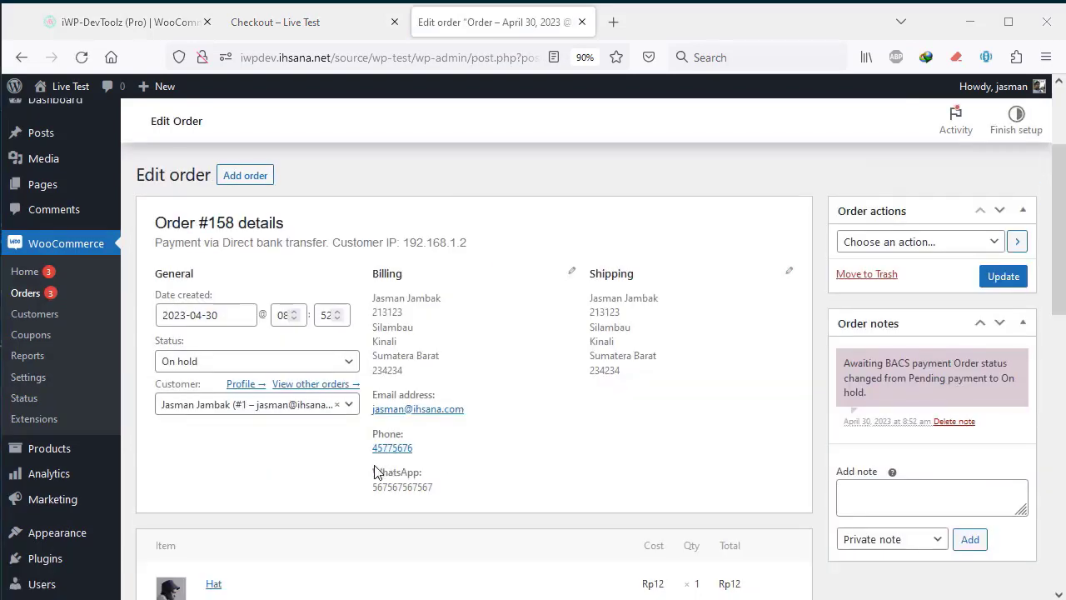
{"action": "mouse_move", "coordinate": [433, 487]}
{"action": "left_mouse_down"}
{"action": "mouse_move", "coordinate": [374, 473]}
{"action": "mouse_move", "coordinate": [413, 488]}
{"action": "left_mouse_up"}
{"action": "left_click", "coordinate": [382, 483]}
{"action": "left_click", "coordinate": [433, 489]}
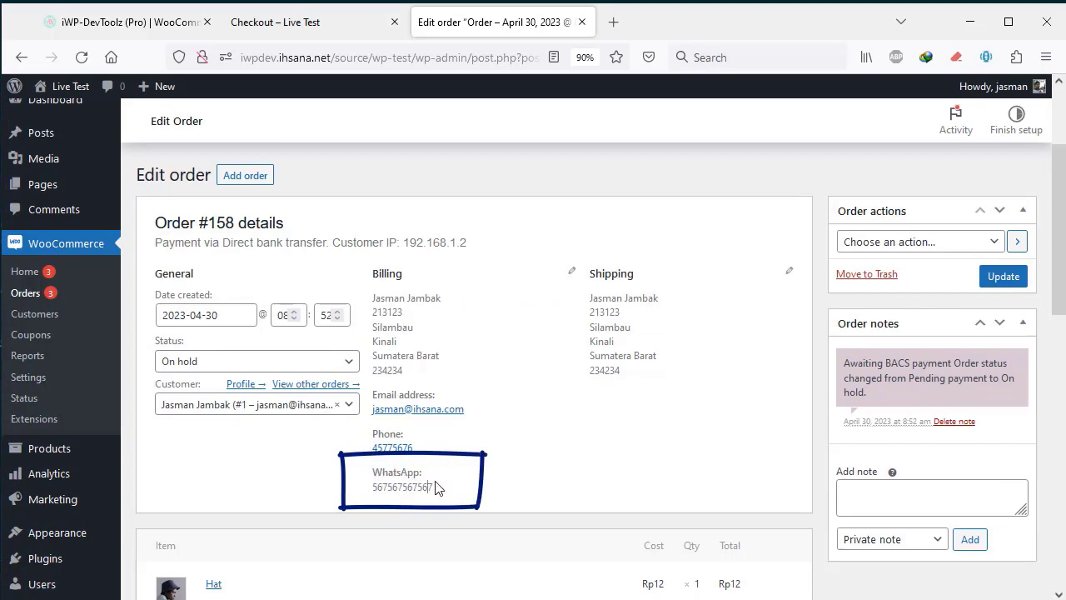